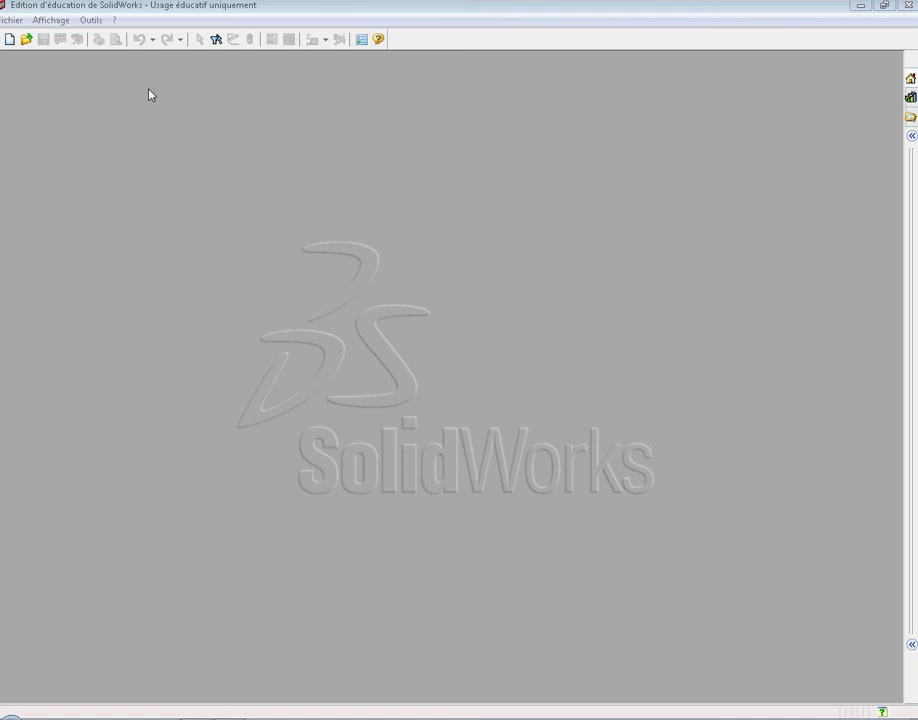
# Create a new Pièce document from Fichier > Nouveau
pyautogui.click(12, 20)
pyautogui.click(26, 33)
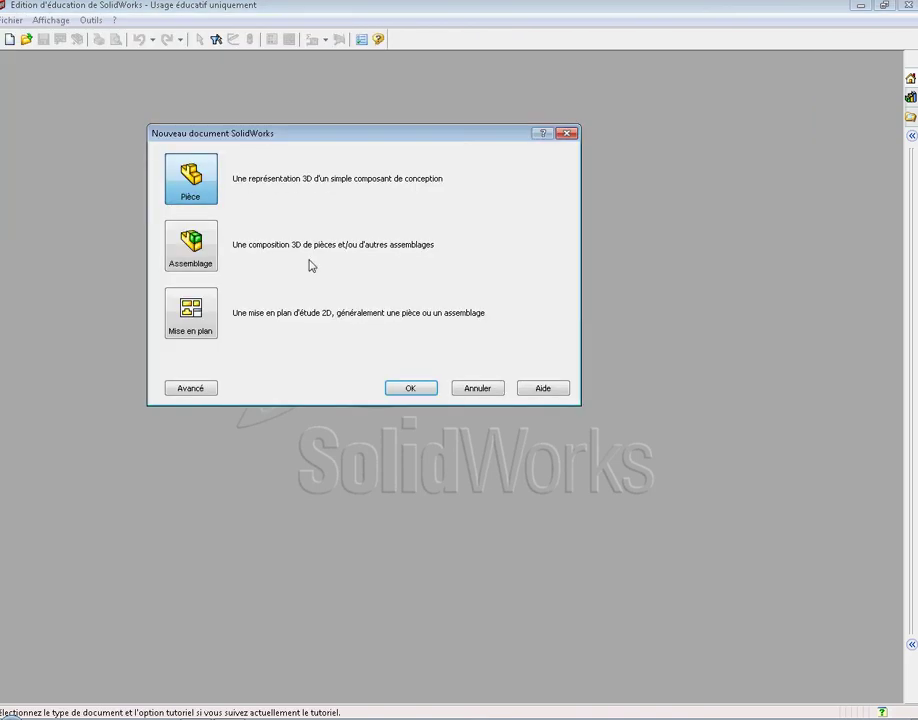
pyautogui.click(410, 389)
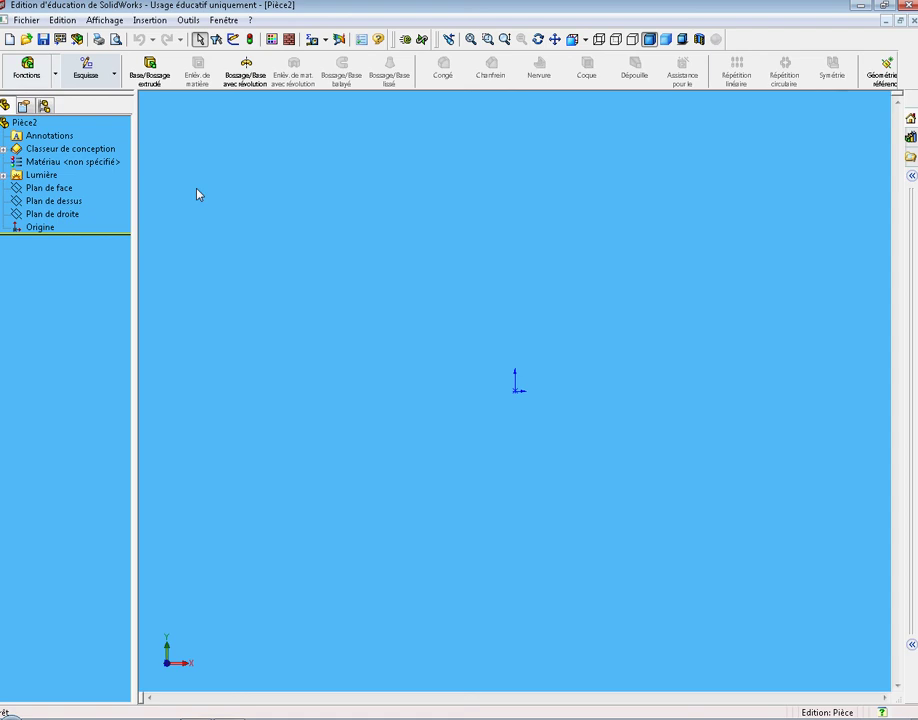
# Start a line sketch (Ligne) on Plan de face
pyautogui.click(88, 72)
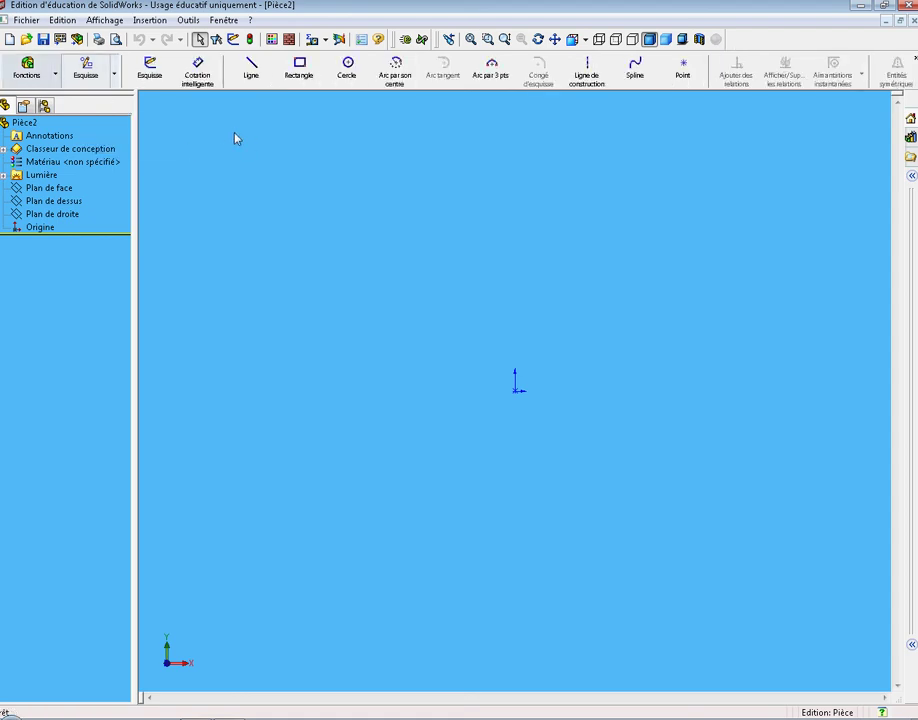
pyautogui.click(256, 78)
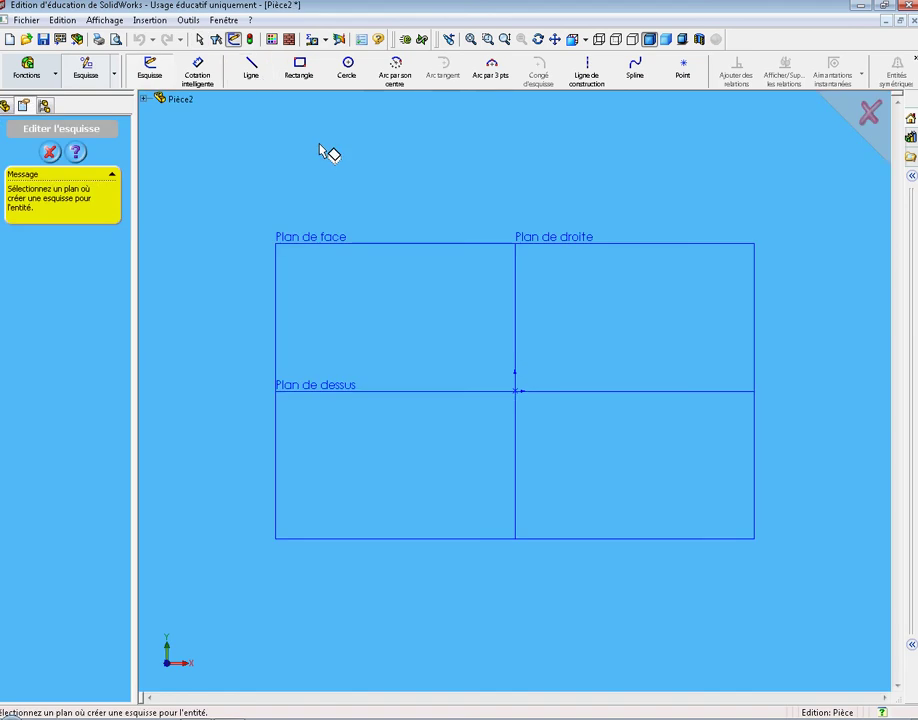
pyautogui.click(327, 244)
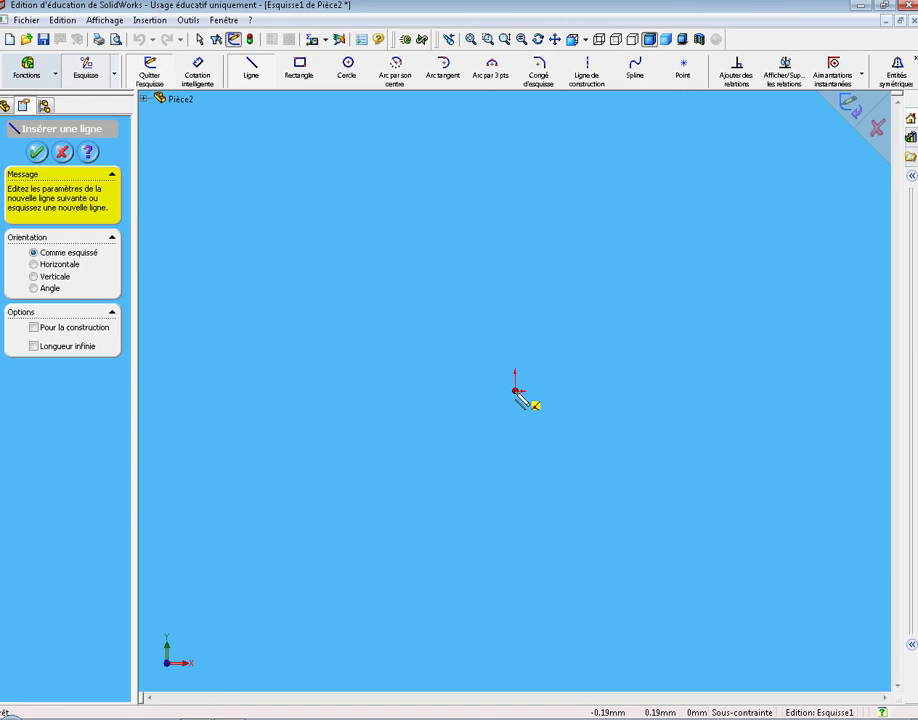
# Draw a closed six-sided L-shaped outline of horizontal and vertical lines from the origin
pyautogui.moveTo(515, 391); pyautogui.dragTo(516, 287)
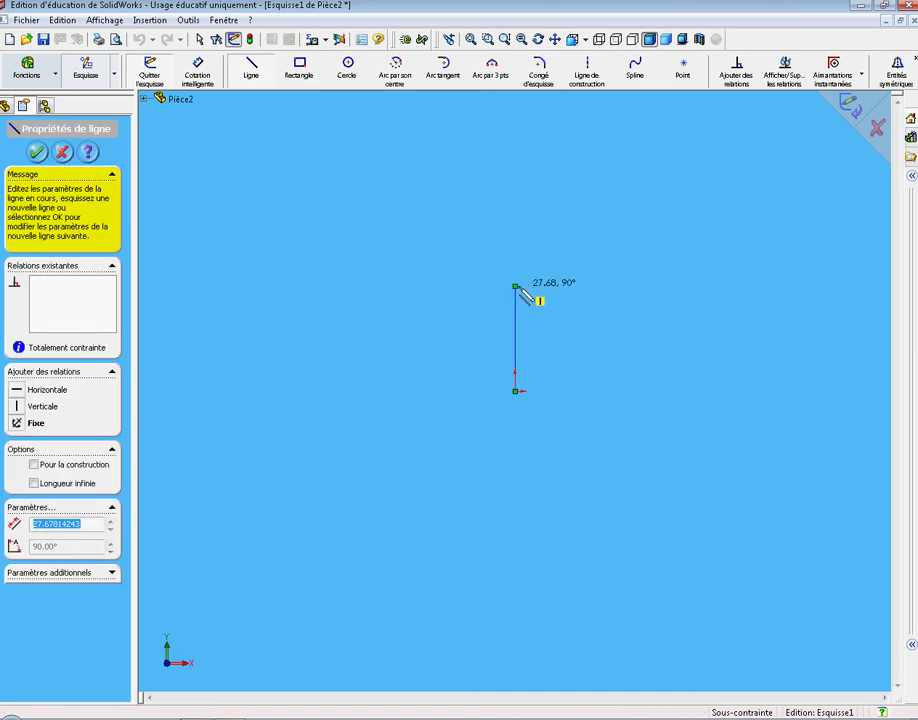
pyautogui.click(588, 287)
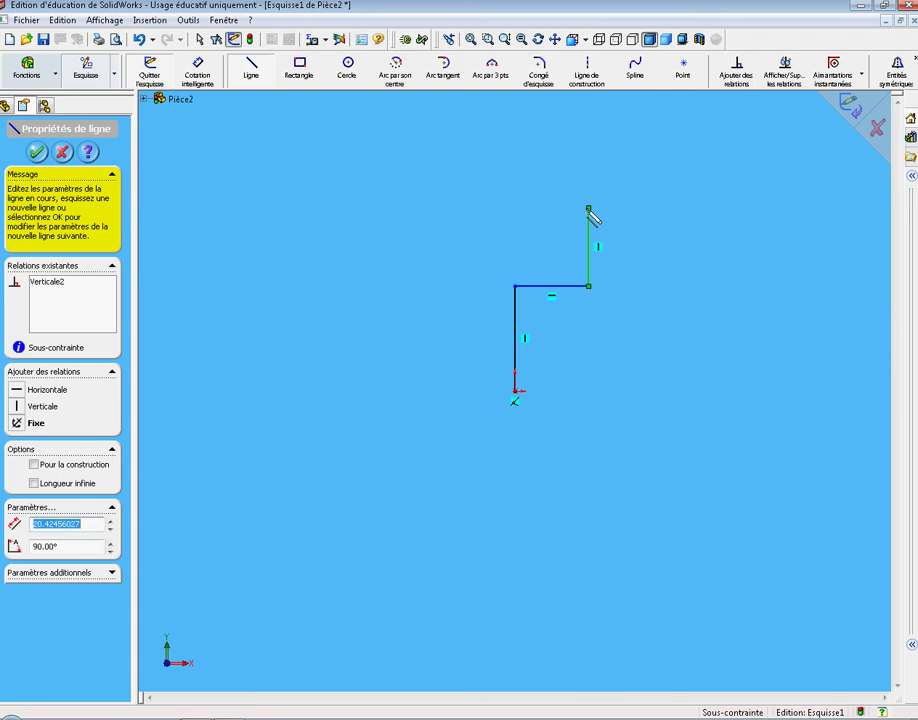
pyautogui.click(588, 208)
pyautogui.click(695, 208)
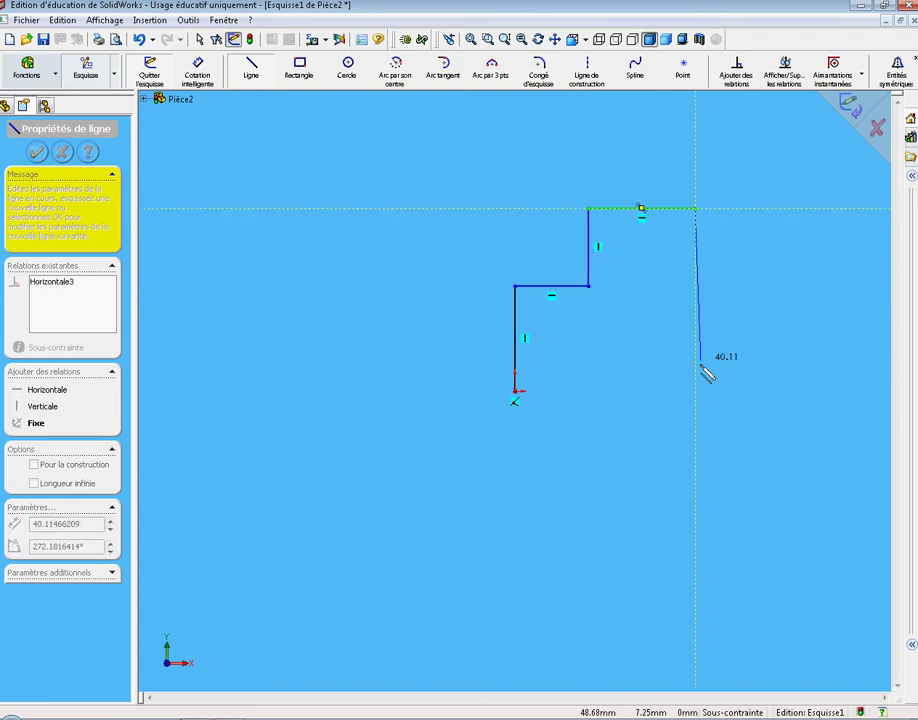
pyautogui.click(696, 391)
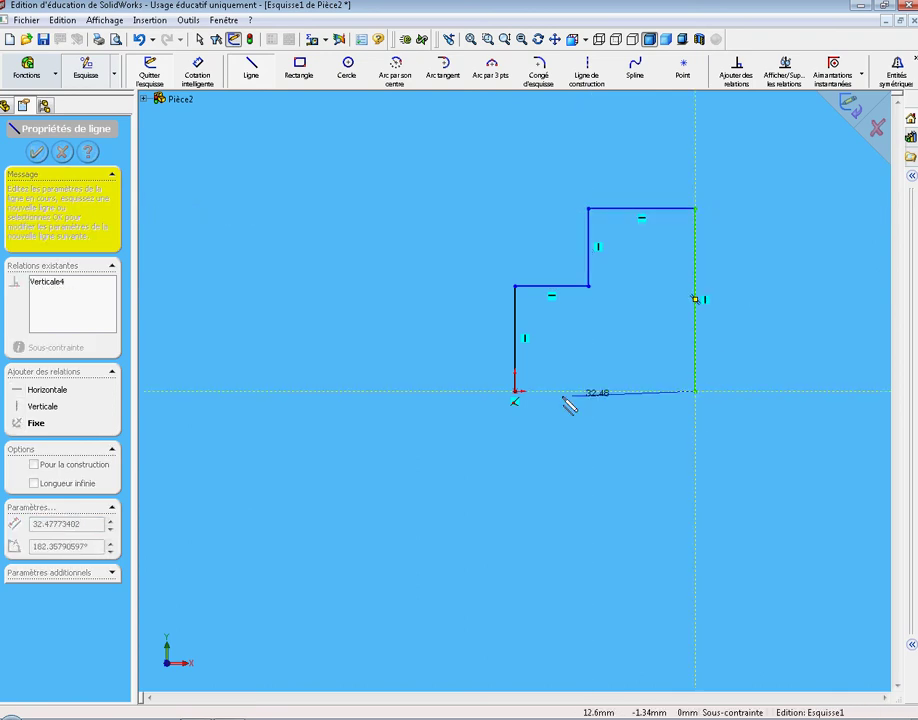
pyautogui.click(515, 391)
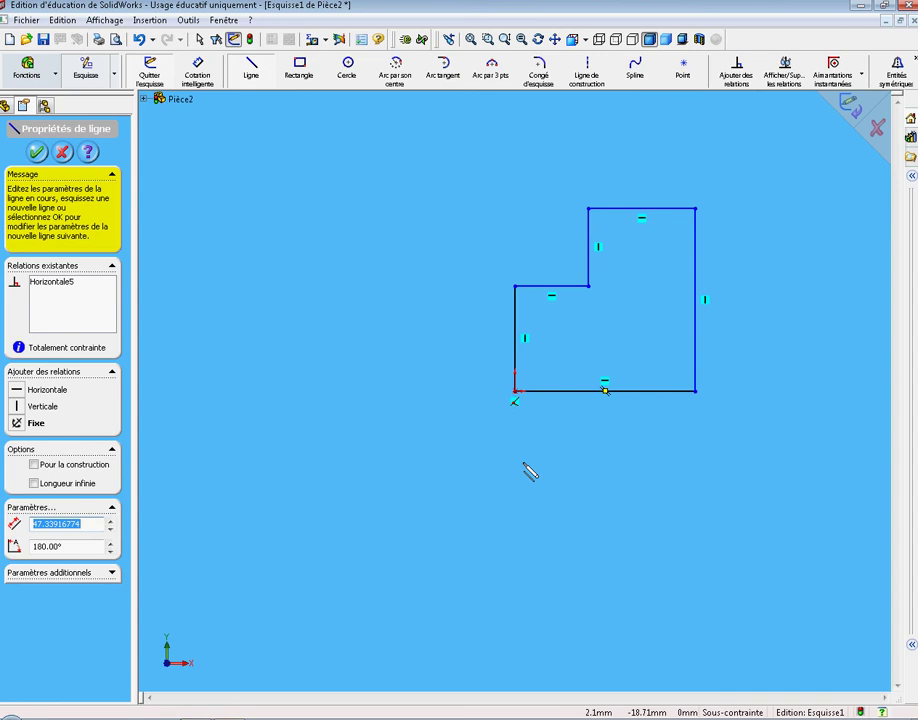
pyautogui.click(208, 87)
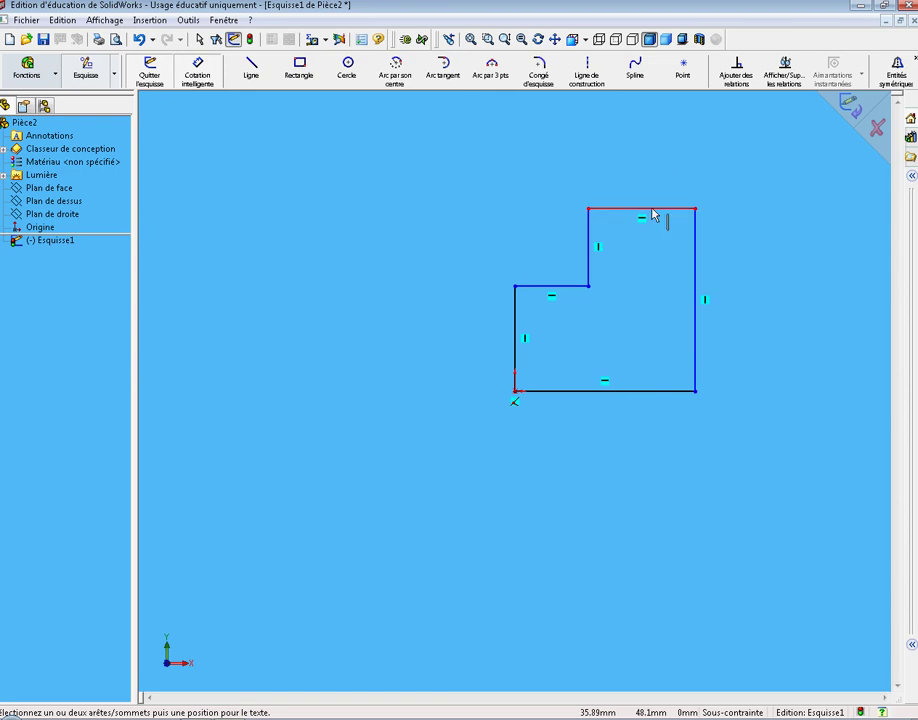
# Dimension the top width to 30 and the step width to 15
pyautogui.click(652, 210)
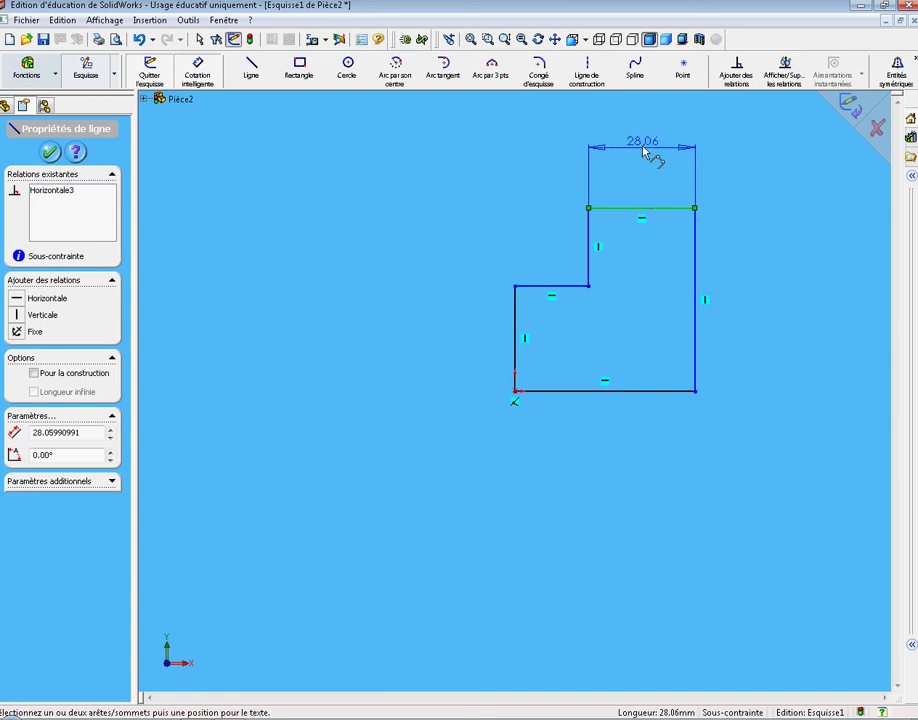
pyautogui.click(643, 137)
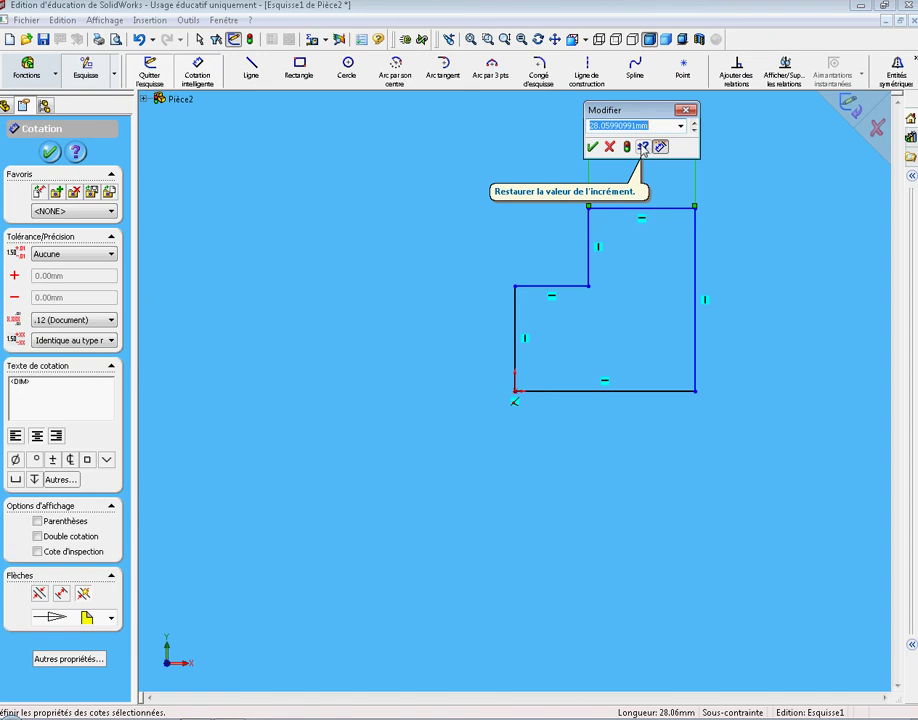
pyautogui.write('30')
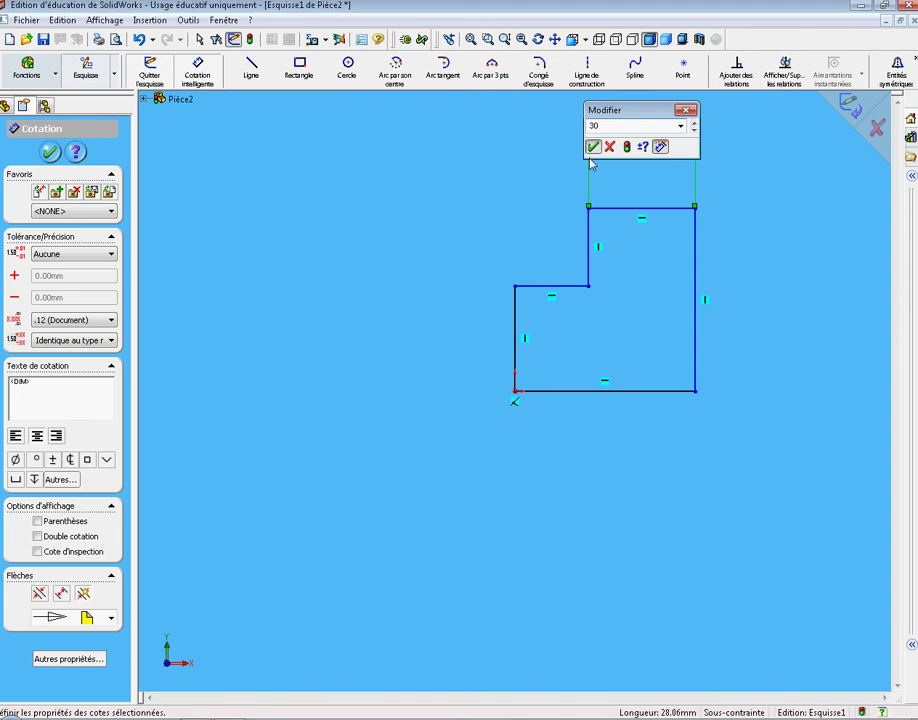
pyautogui.click(592, 147)
pyautogui.click(547, 288)
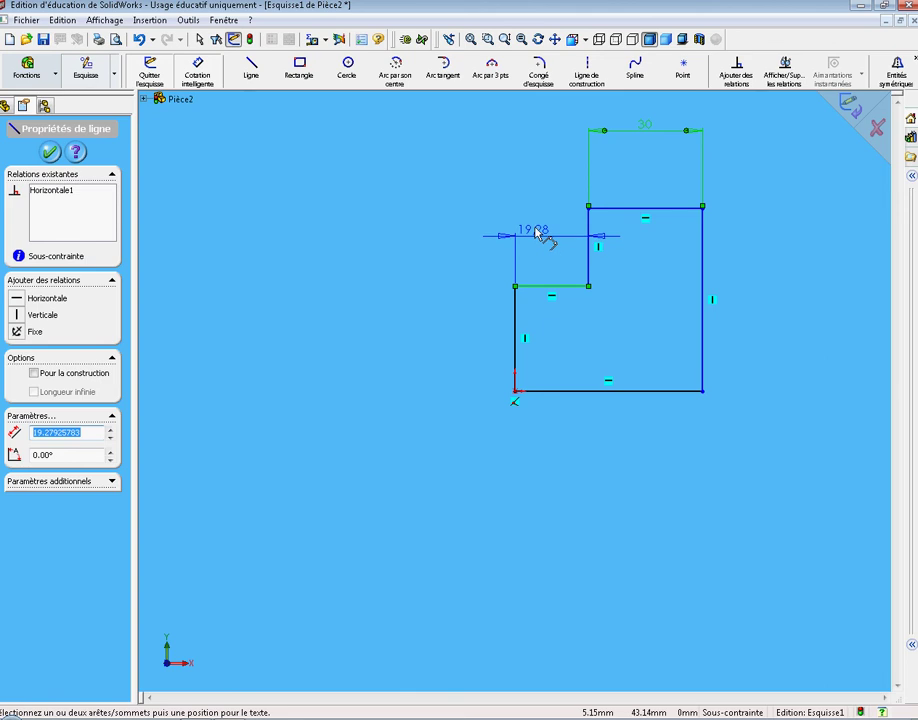
pyautogui.click(537, 119)
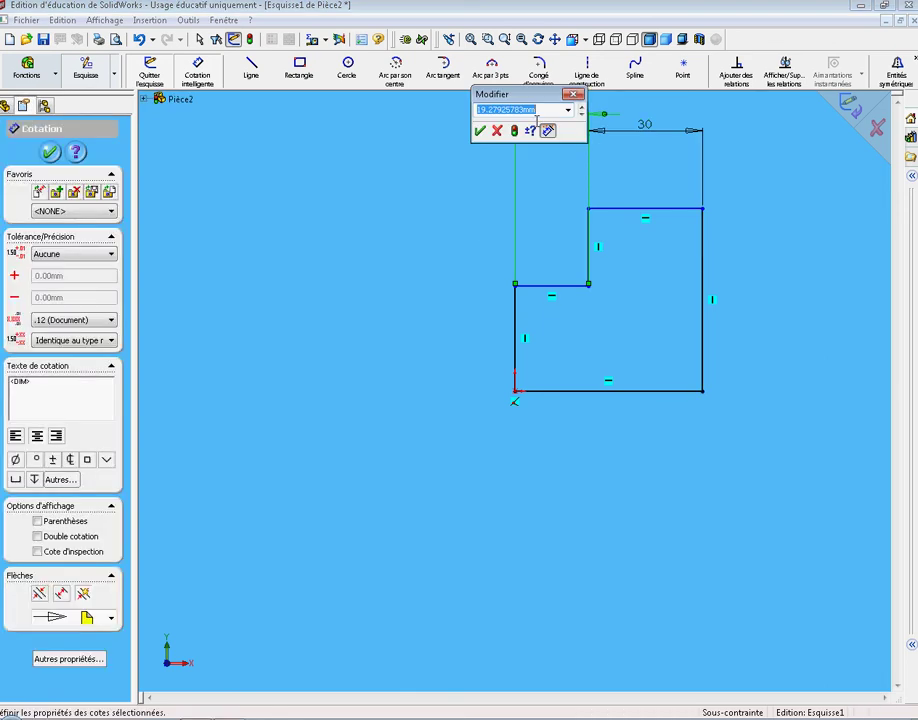
pyautogui.write('15')
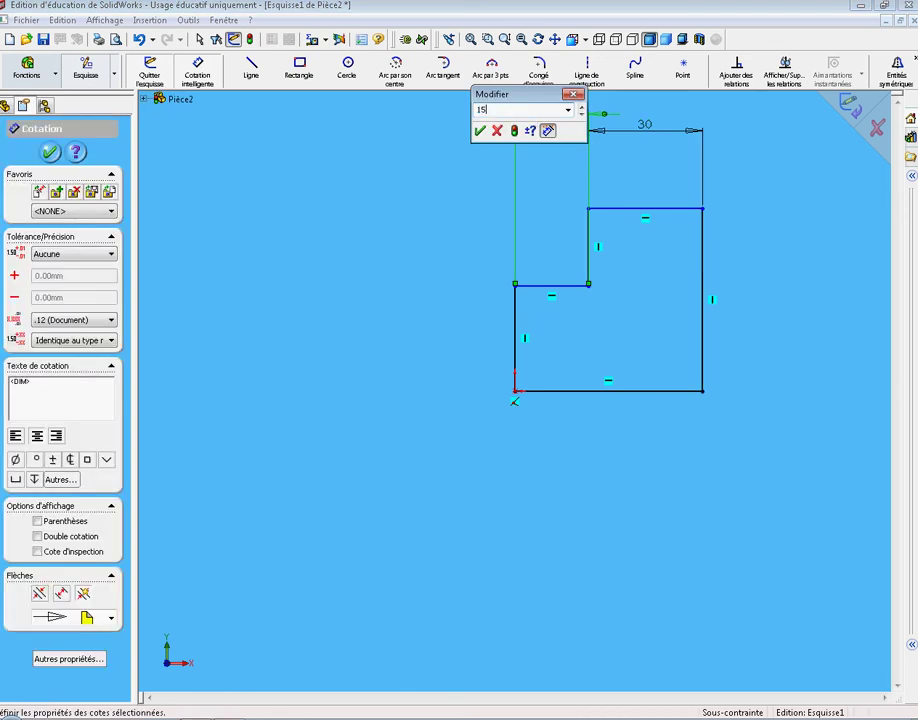
pyautogui.press('Return')
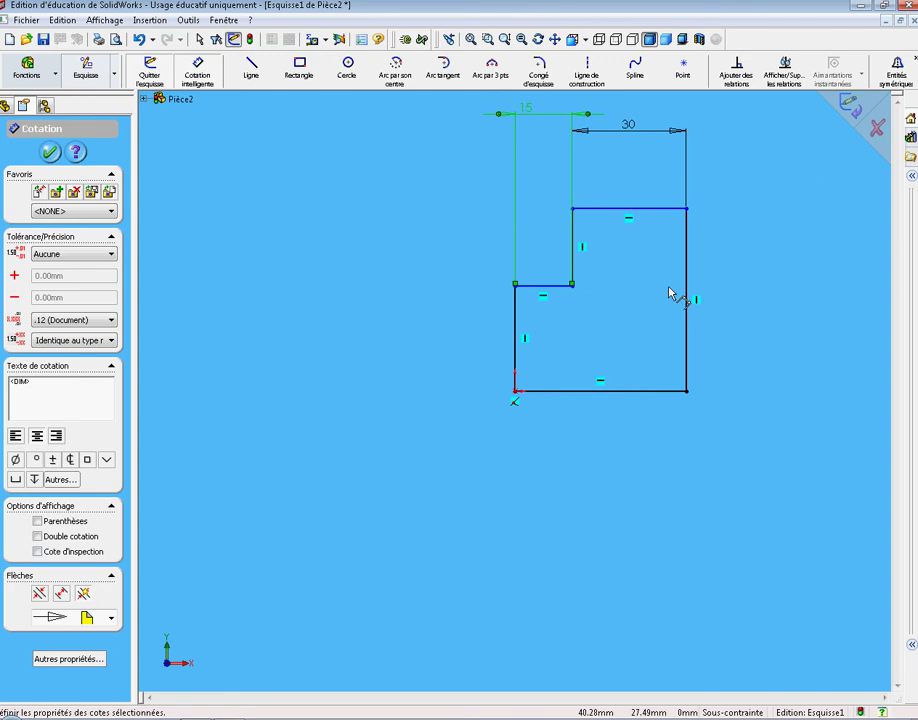
# Dimension the overall height to 50 and the step height to 25
pyautogui.click(687, 300)
pyautogui.click(750, 301)
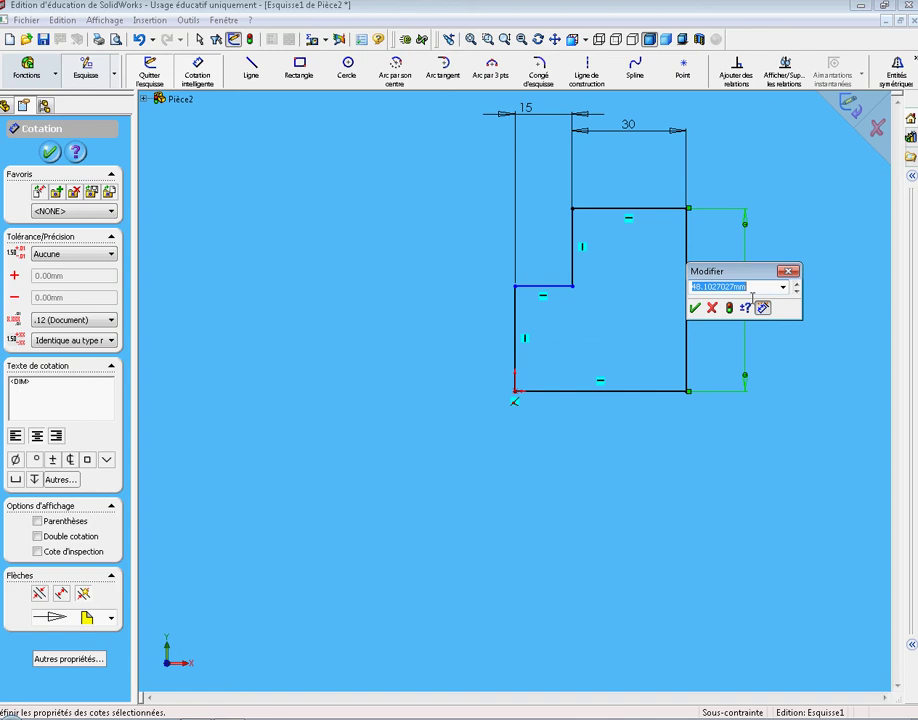
pyautogui.write('50')
pyautogui.click(694, 307)
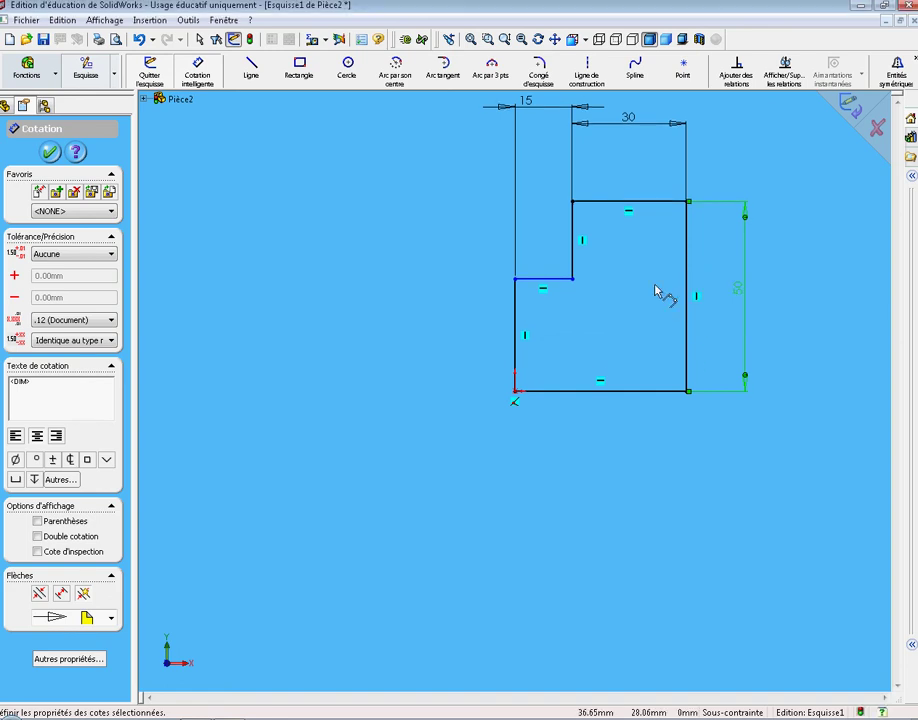
pyautogui.click(574, 245)
pyautogui.click(423, 250)
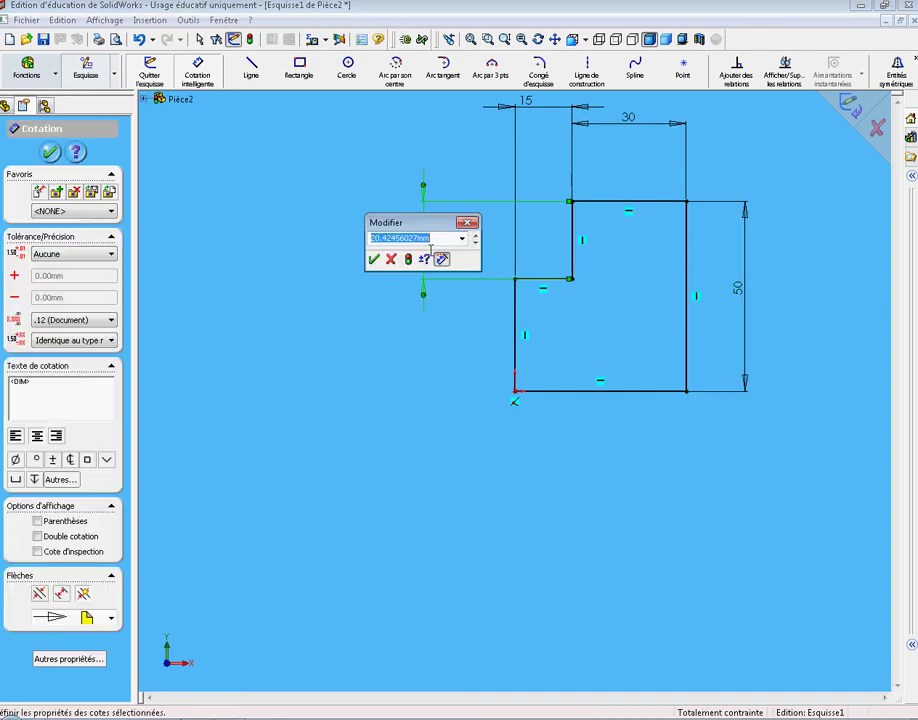
pyautogui.write('25')
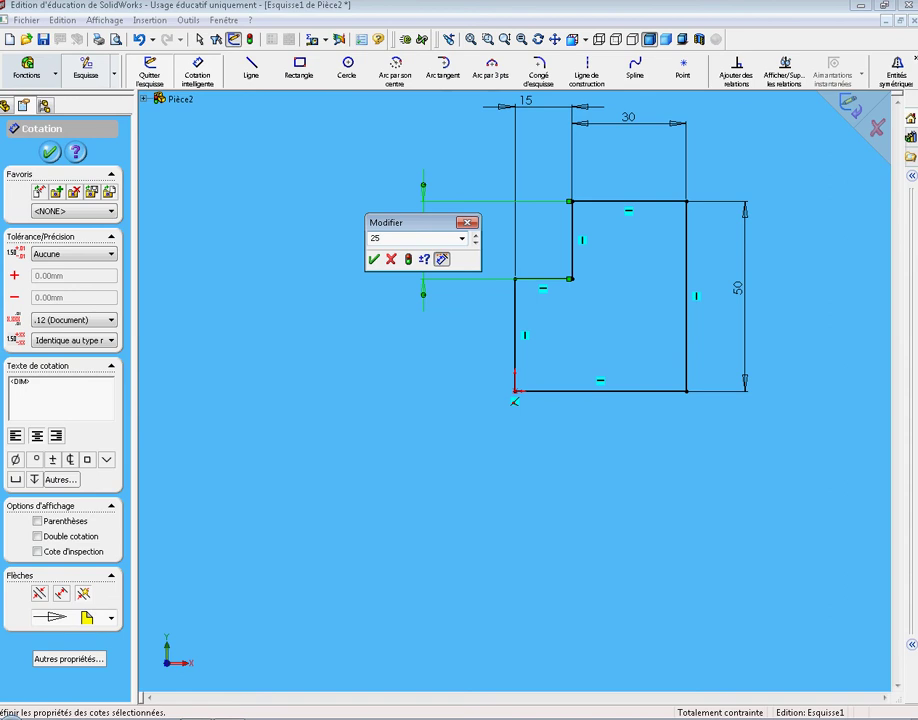
pyautogui.press('Return')
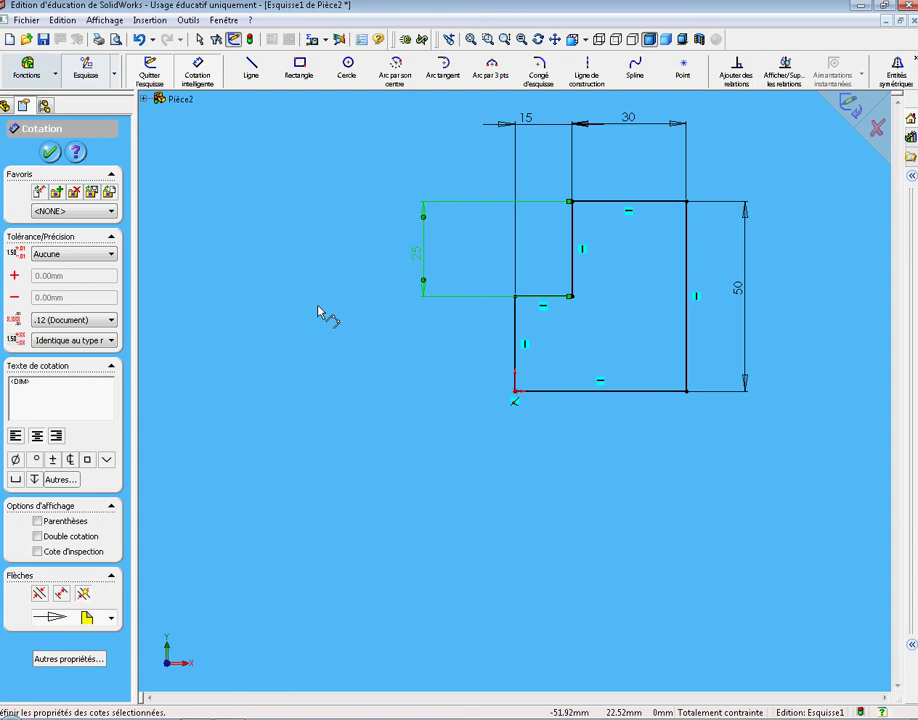
# Add a left-edge dimension, keeping the redundant value as a reference only
pyautogui.click(516, 348)
pyautogui.click(359, 369)
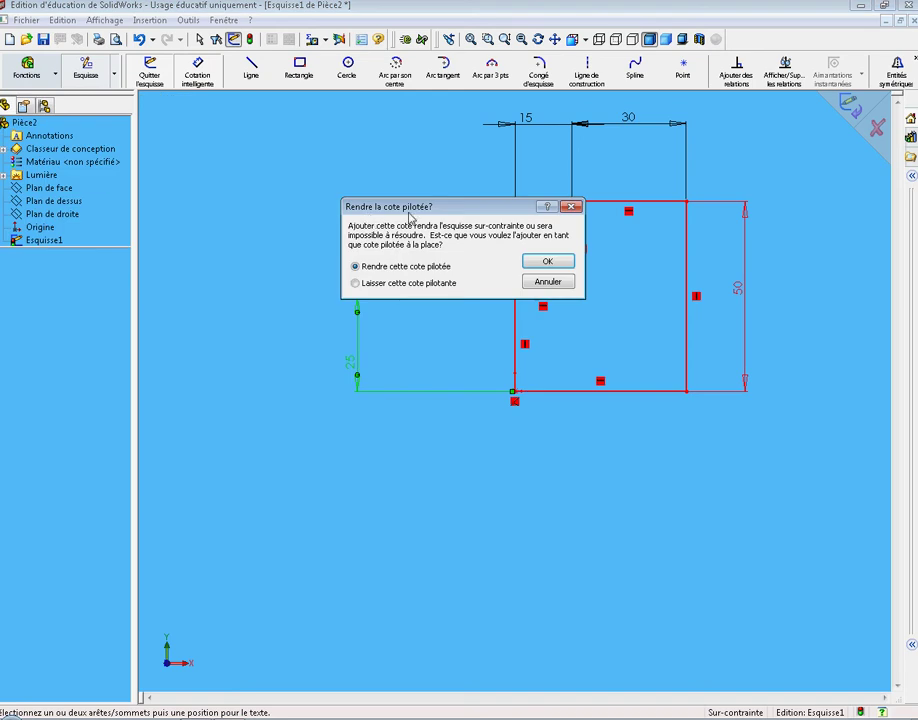
pyautogui.click(547, 265)
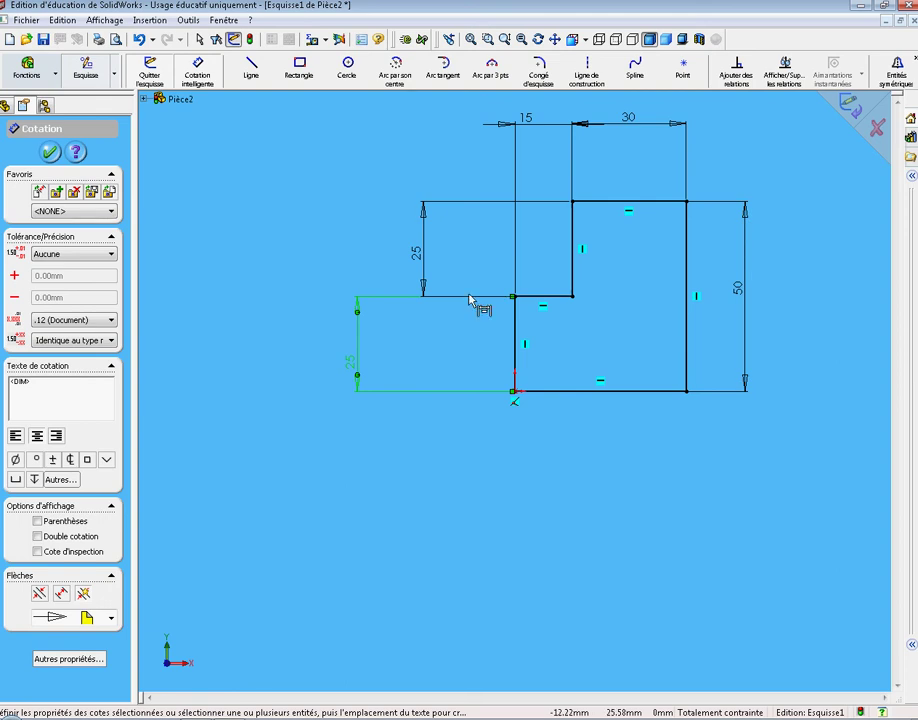
# Delete the extra lower-left 25 dimension and exit the sketch
pyautogui.press('Escape')
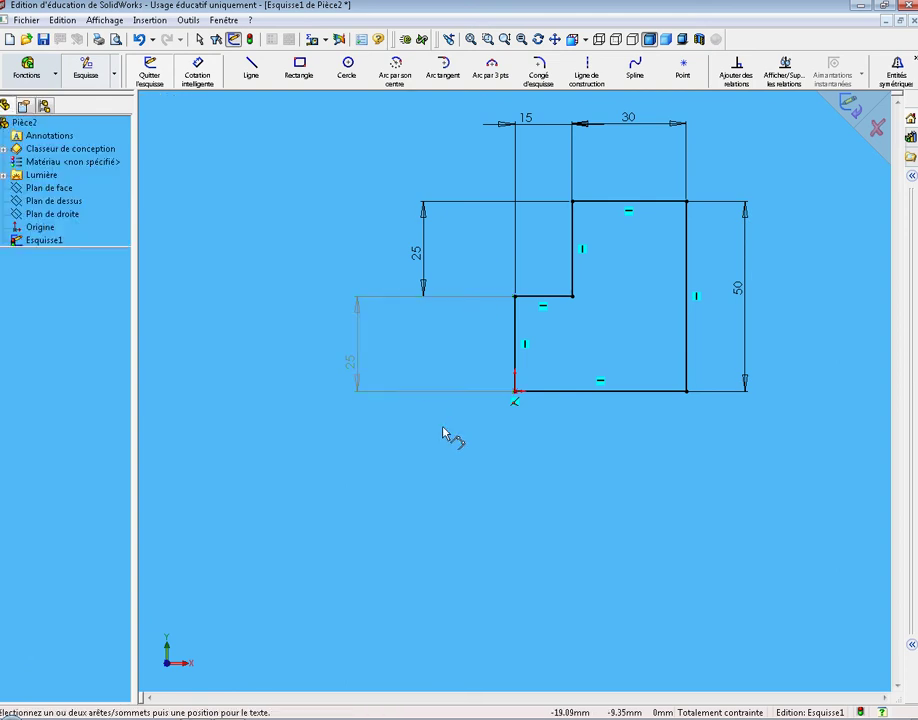
pyautogui.click(424, 394)
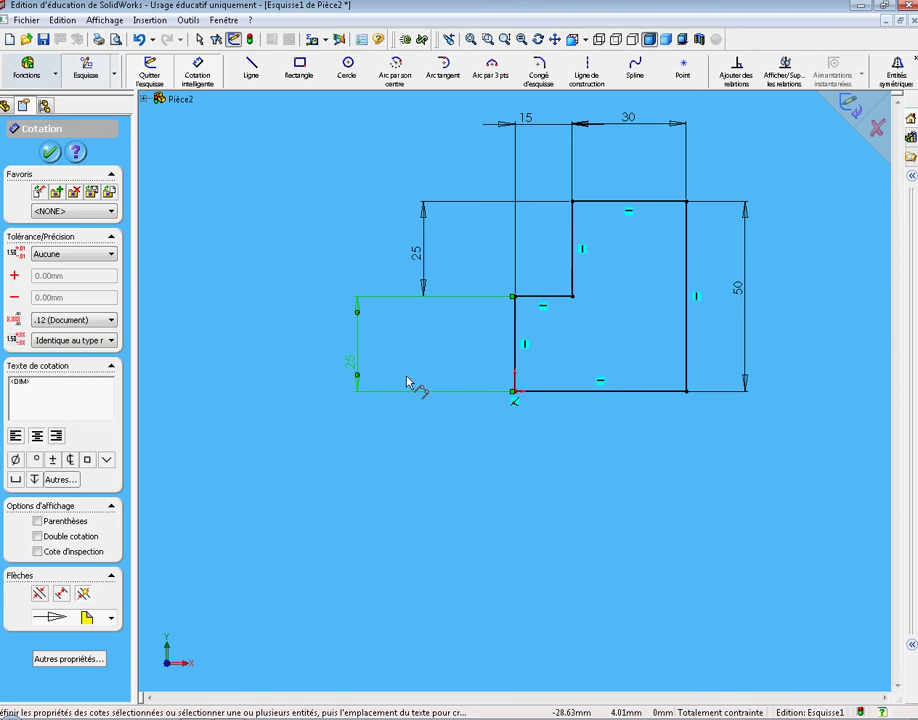
pyautogui.press('Delete')
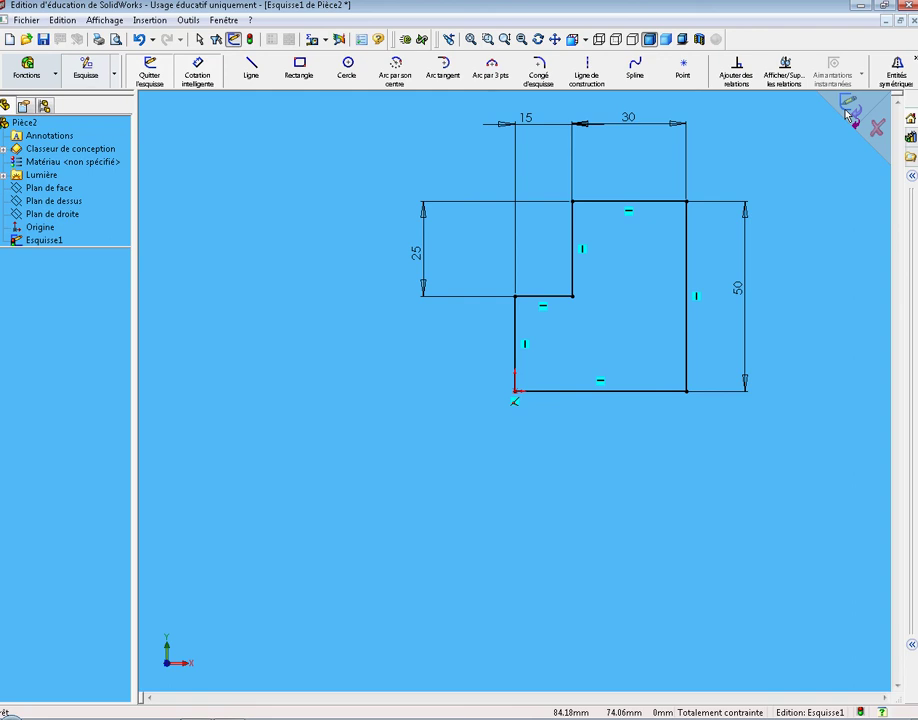
pyautogui.click(846, 112)
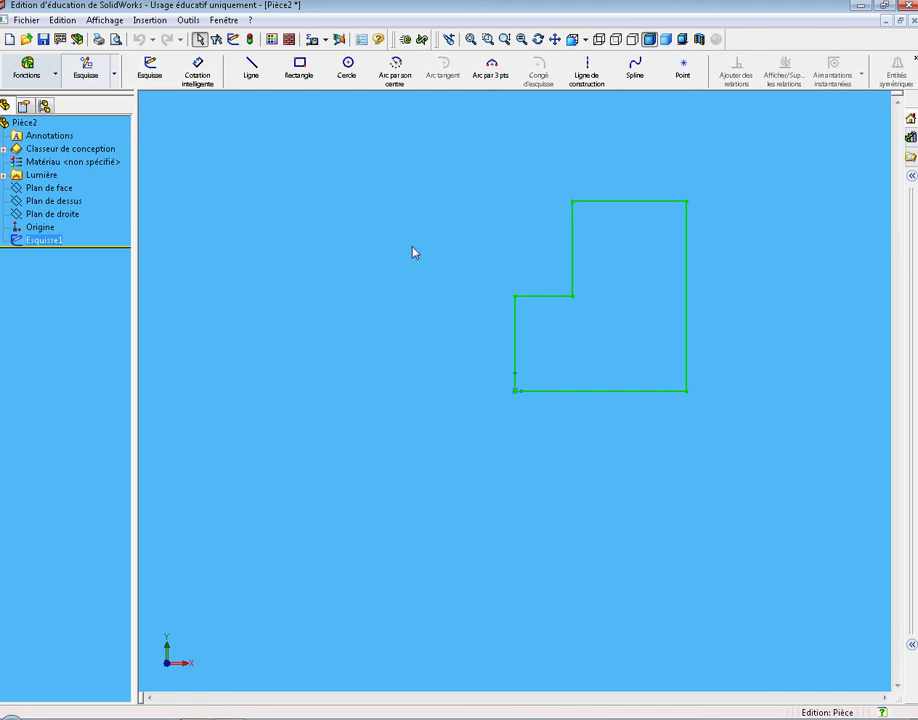
# Extrude Esquisse1 with Base/Bossage extrudé to a 20 mm blind depth
pyautogui.click(228, 228)
pyautogui.click(26, 78)
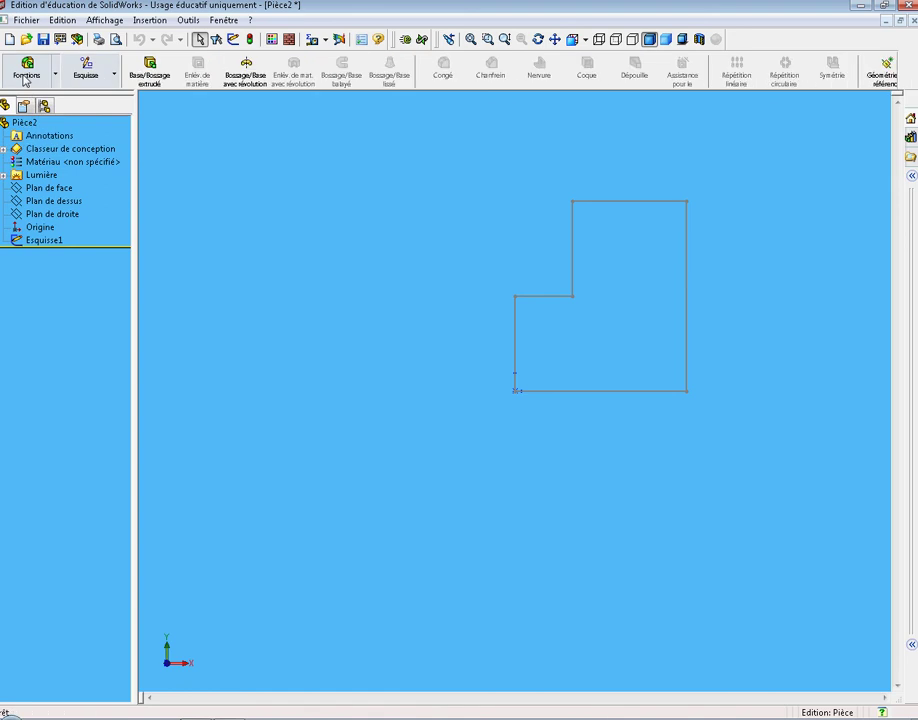
pyautogui.click(571, 262)
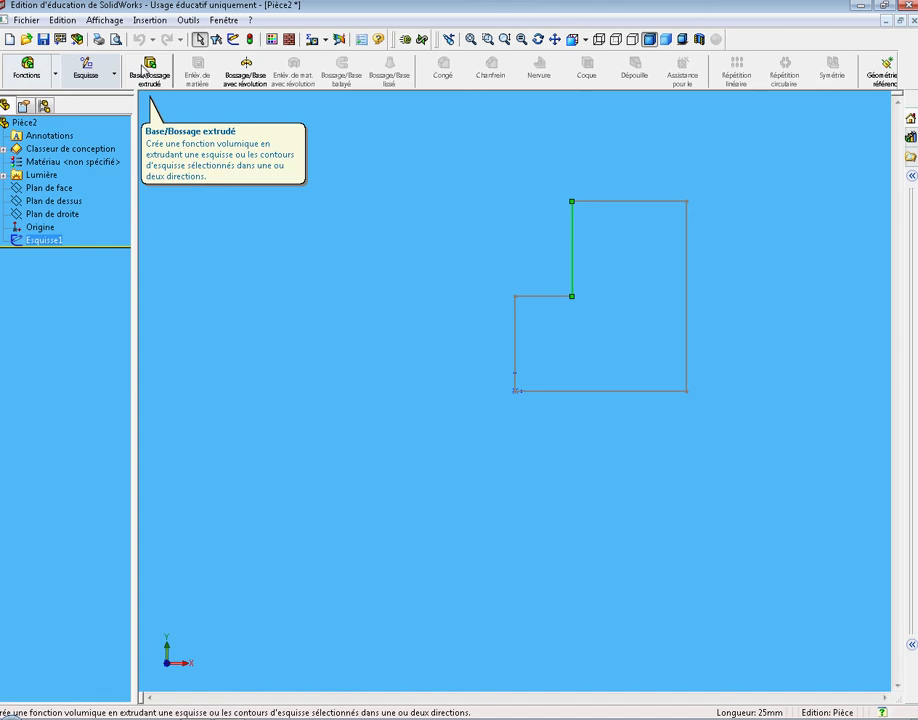
pyautogui.click(145, 70)
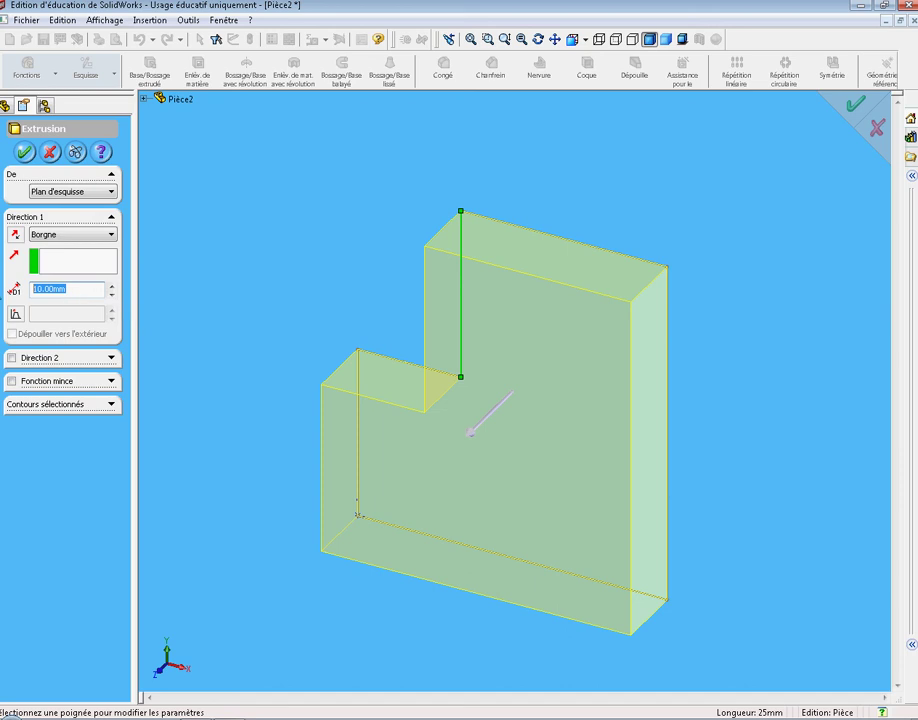
pyautogui.write('2')
pyautogui.write('0')
pyautogui.press('Return')
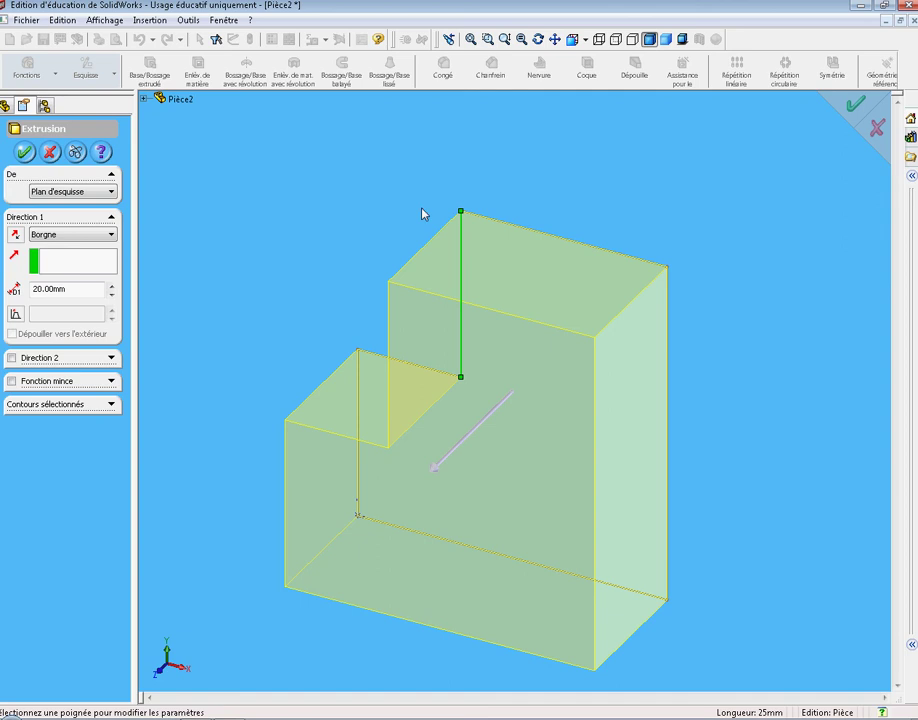
pyautogui.moveTo(612, 190); pyautogui.dragTo(692, 180, button='middle')
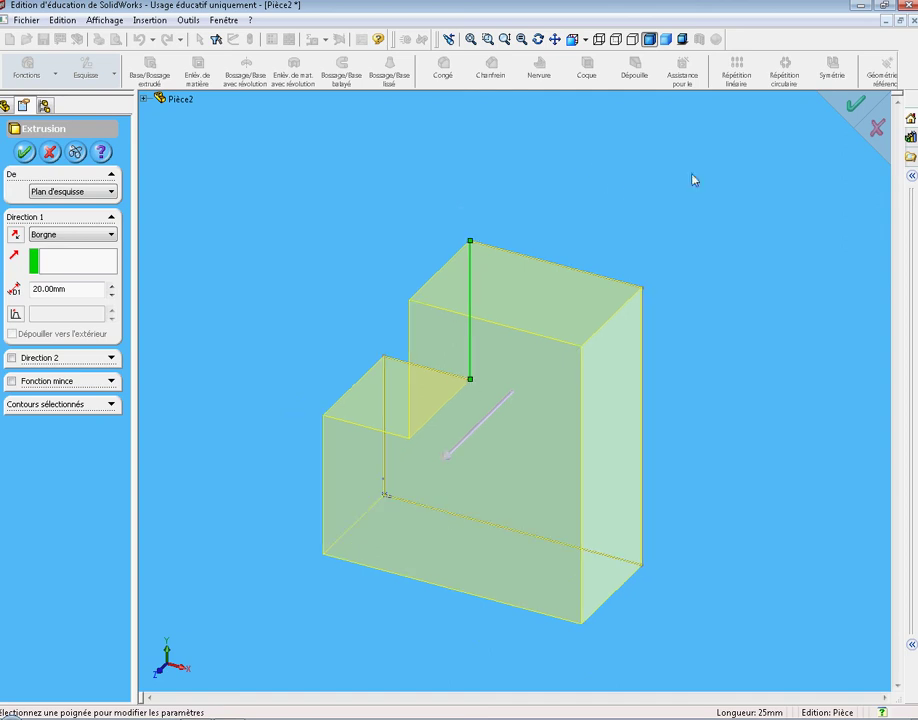
pyautogui.click(855, 104)
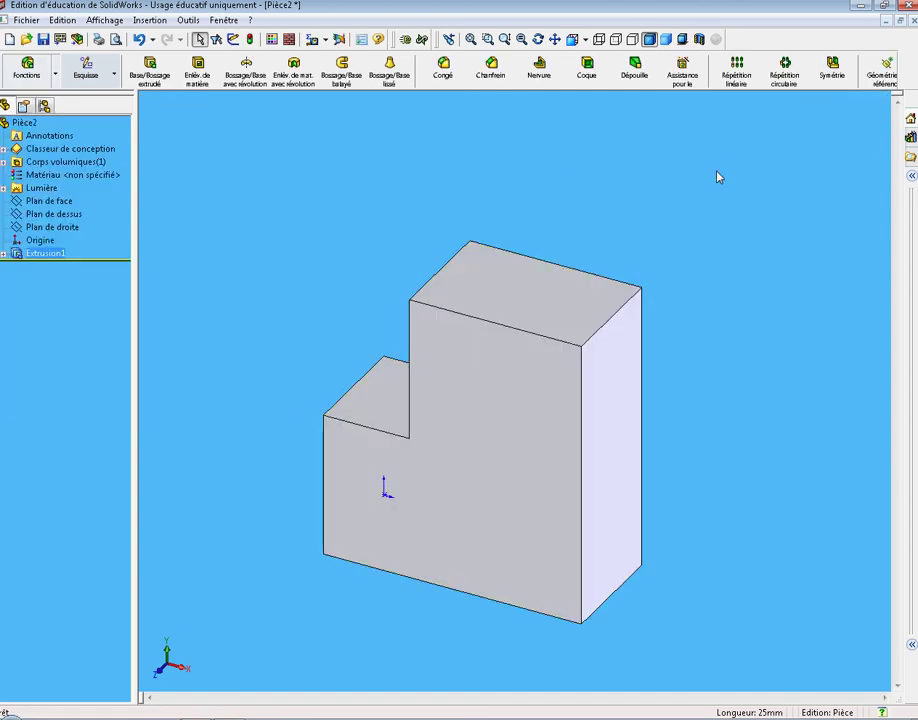
pyautogui.moveTo(716, 177)
pyautogui.mouseDown(button='middle')
pyautogui.moveTo(609, 205)
pyautogui.moveTo(763, 146)
pyautogui.moveTo(513, 349)
pyautogui.moveTo(700, 337)
pyautogui.moveTo(424, 338)
pyautogui.moveTo(424, 352)
pyautogui.moveTo(469, 350)
pyautogui.mouseUp(button='middle')
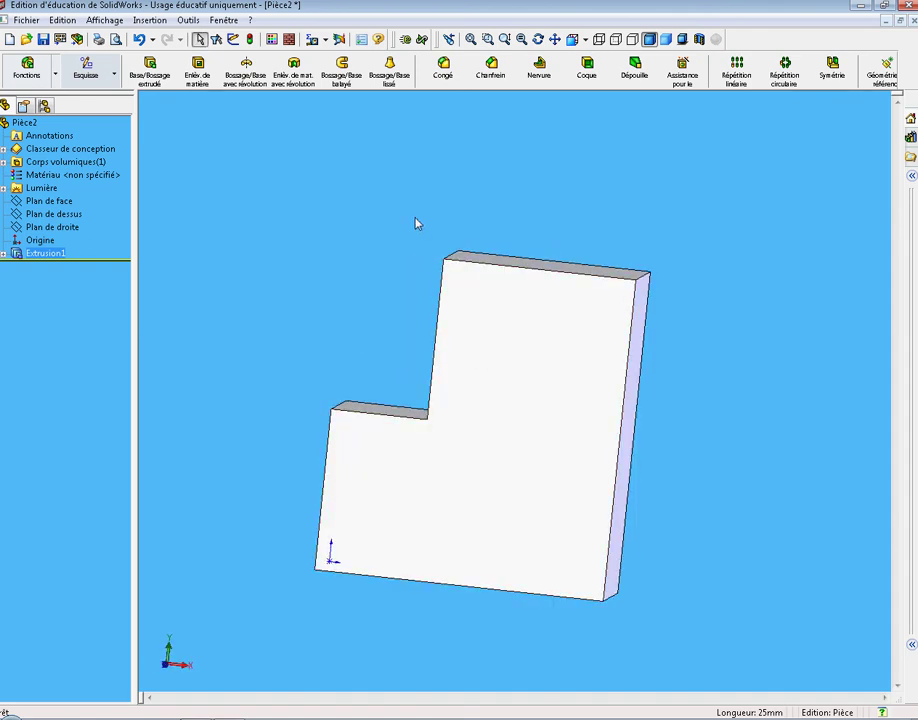
pyautogui.hotkey('ctrl', '7')
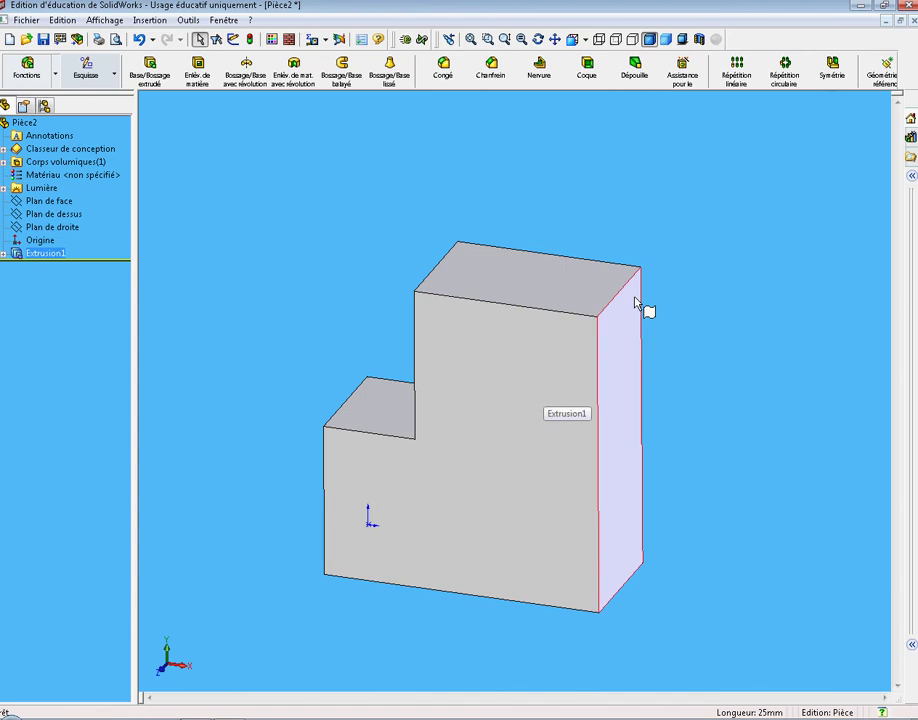
pyautogui.moveTo(636, 303)
pyautogui.mouseDown(button='middle')
pyautogui.moveTo(683, 285)
pyautogui.moveTo(671, 284)
pyautogui.moveTo(678, 324)
pyautogui.moveTo(676, 314)
pyautogui.mouseUp(button='middle')
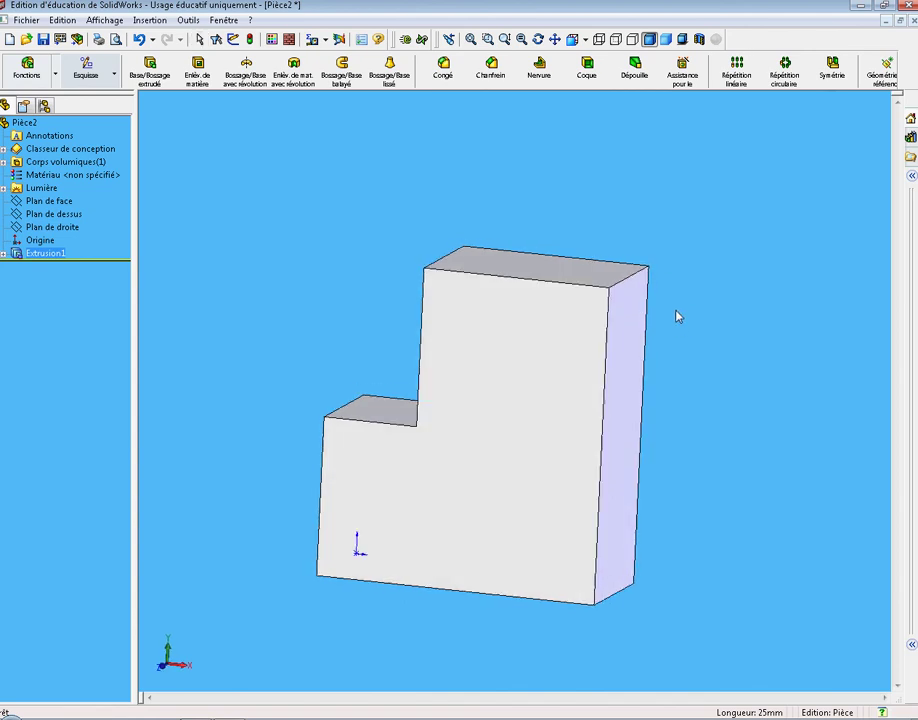
# Start a circle sketch on the block's narrow side face
pyautogui.click(80, 78)
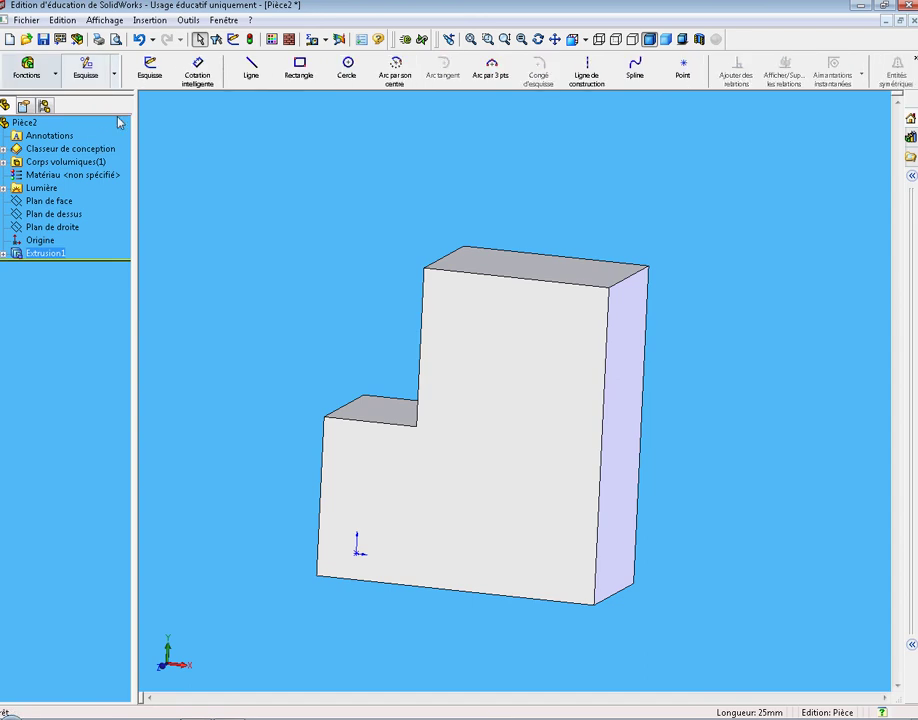
pyautogui.click(350, 65)
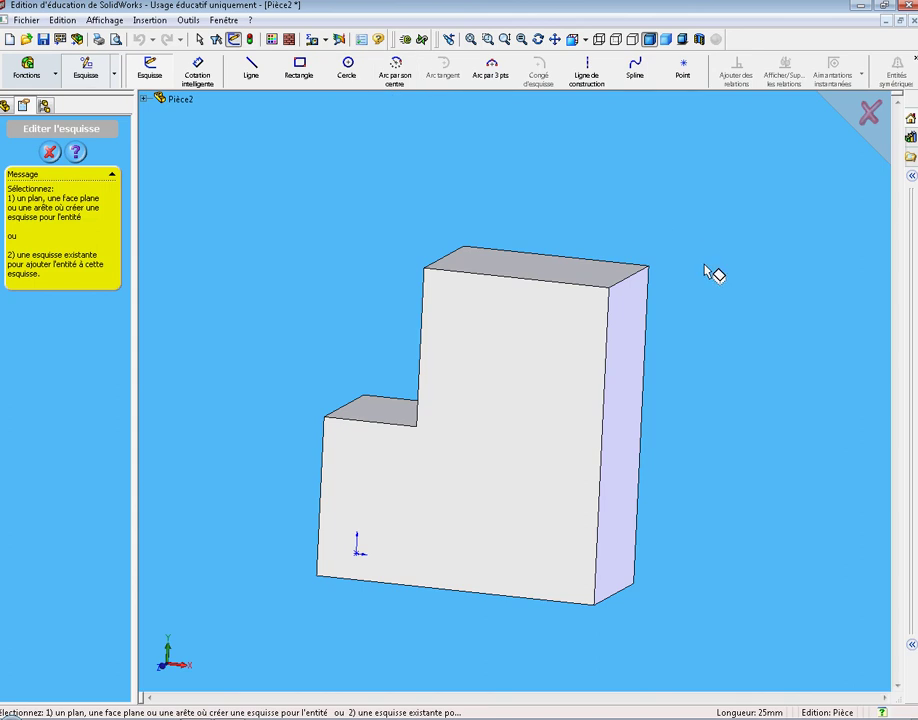
pyautogui.moveTo(705, 266); pyautogui.dragTo(568, 279, button='middle')
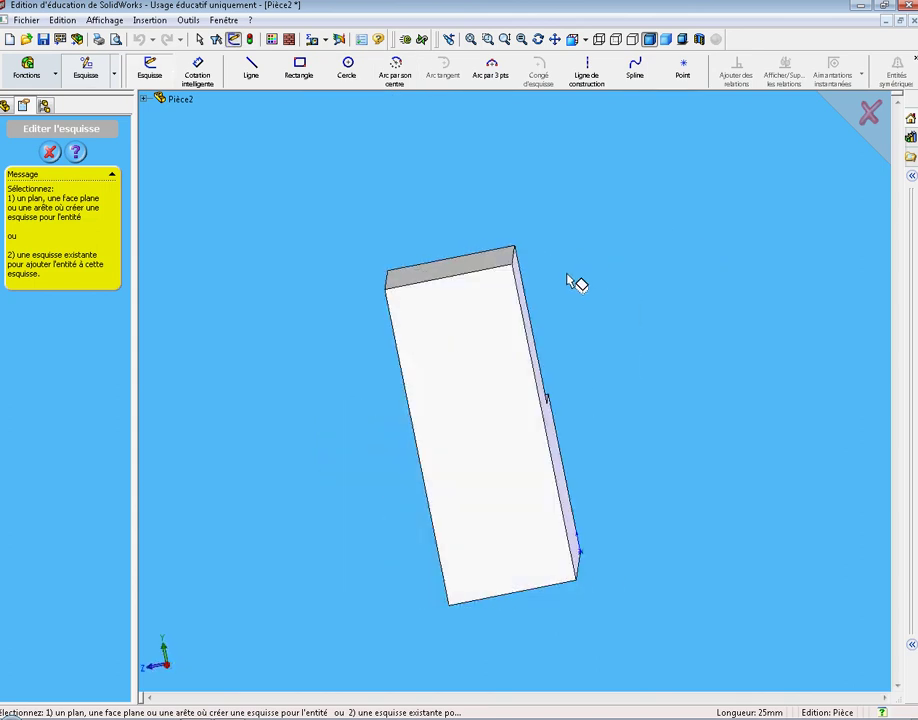
pyautogui.click(470, 352)
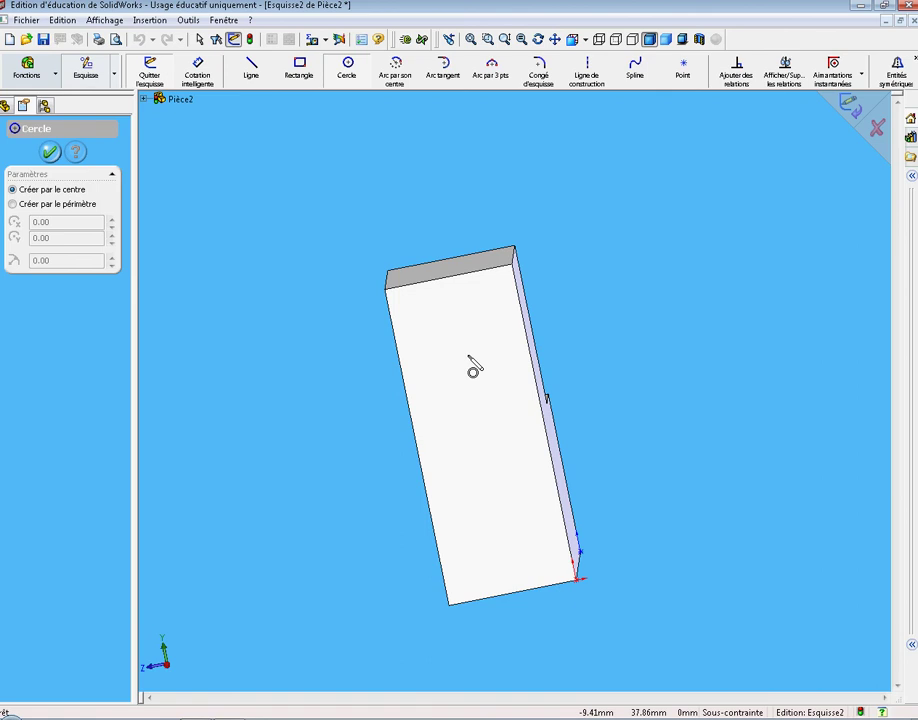
# Draw the circle on the side face, dimension it Ø10, and close Esquisse2
pyautogui.click(478, 423)
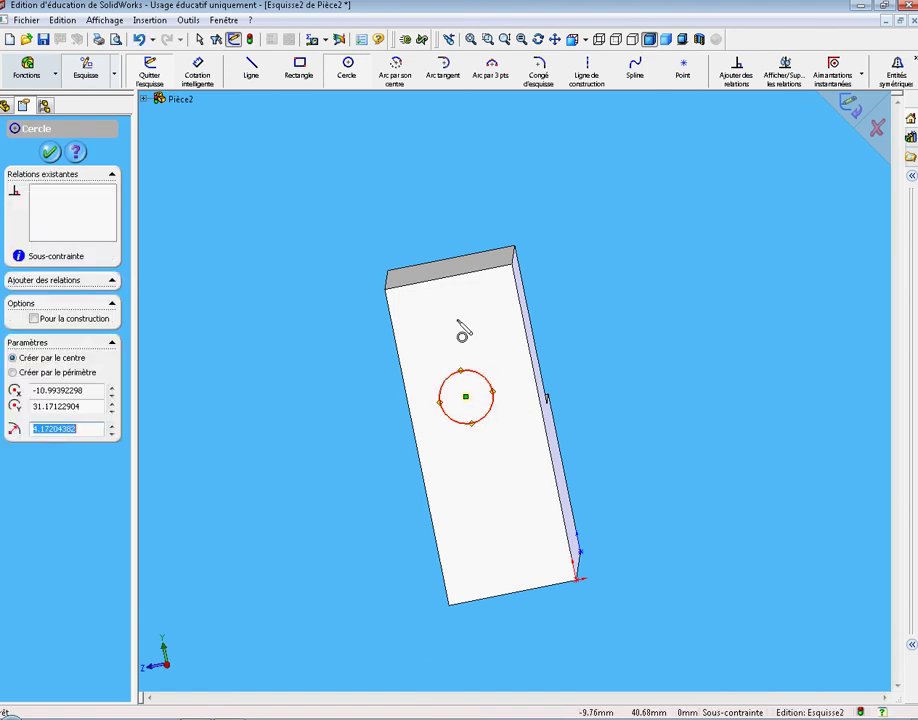
pyautogui.click(198, 85)
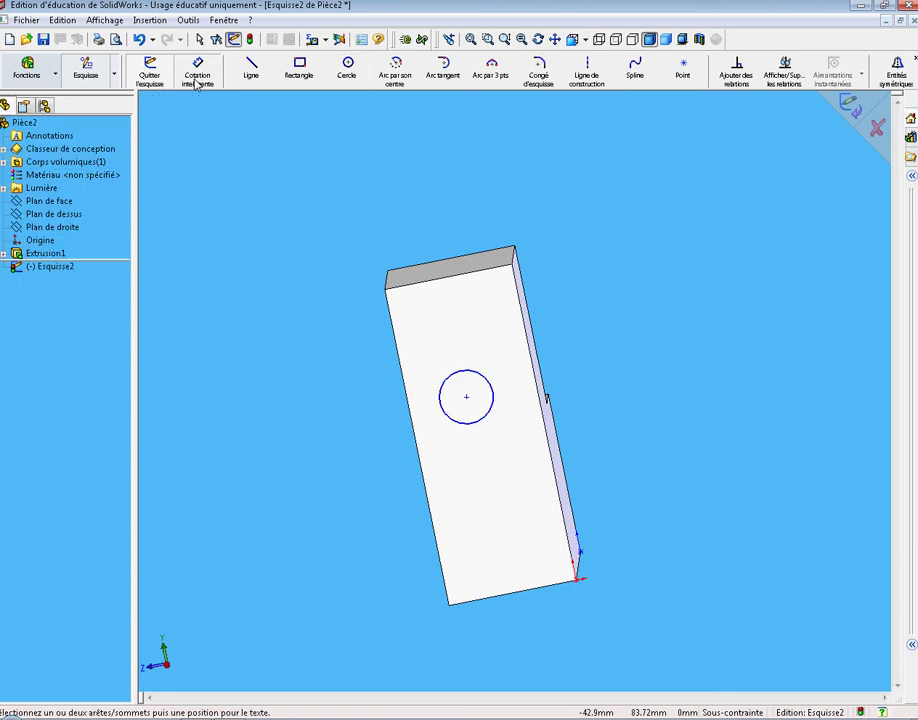
pyautogui.click(454, 382)
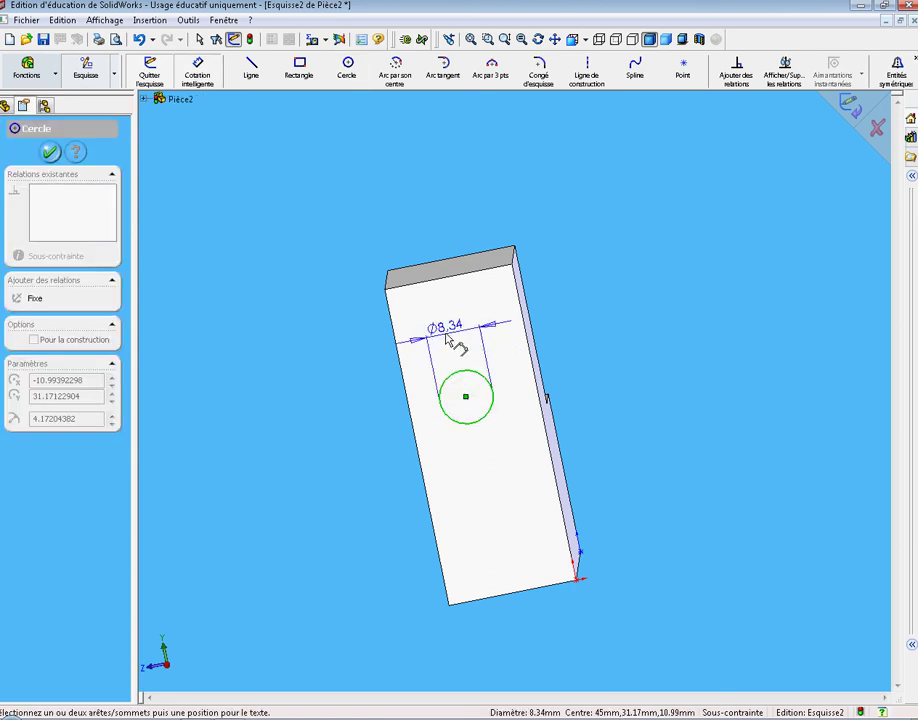
pyautogui.click(455, 336)
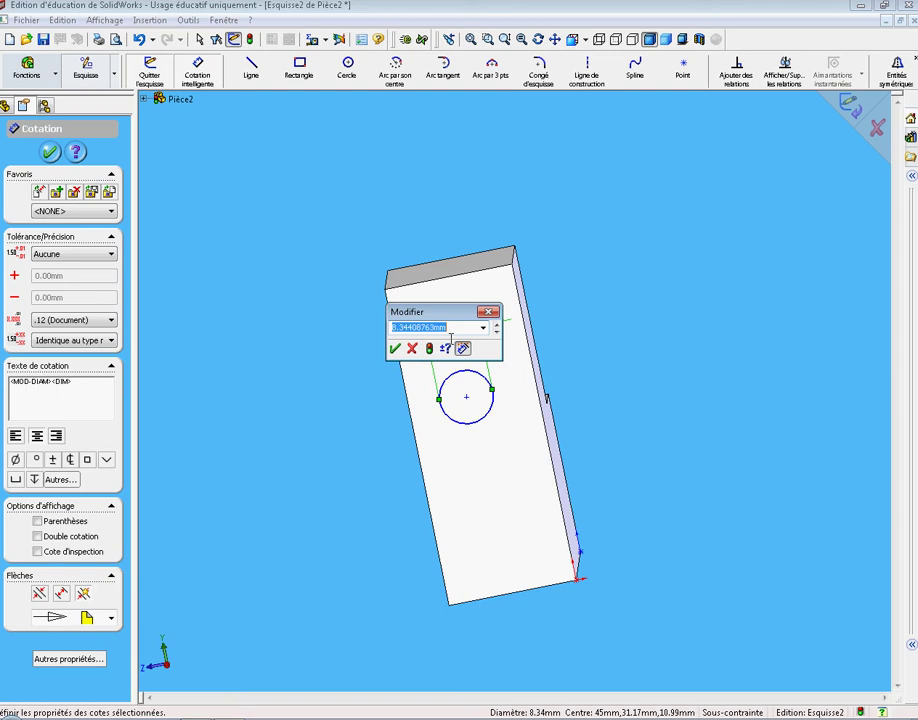
pyautogui.write('10')
pyautogui.press('Return')
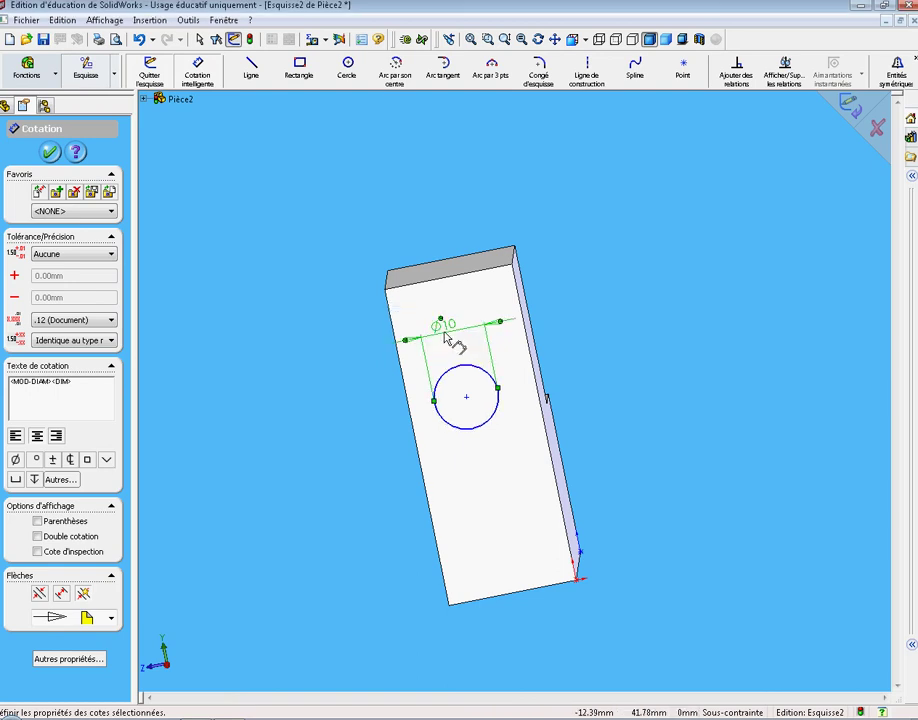
pyautogui.click(849, 106)
pyautogui.moveTo(846, 117)
pyautogui.mouseDown(button='middle')
pyautogui.moveTo(723, 246)
pyautogui.moveTo(650, 258)
pyautogui.moveTo(617, 275)
pyautogui.moveTo(641, 283)
pyautogui.moveTo(690, 262)
pyautogui.mouseUp(button='middle')
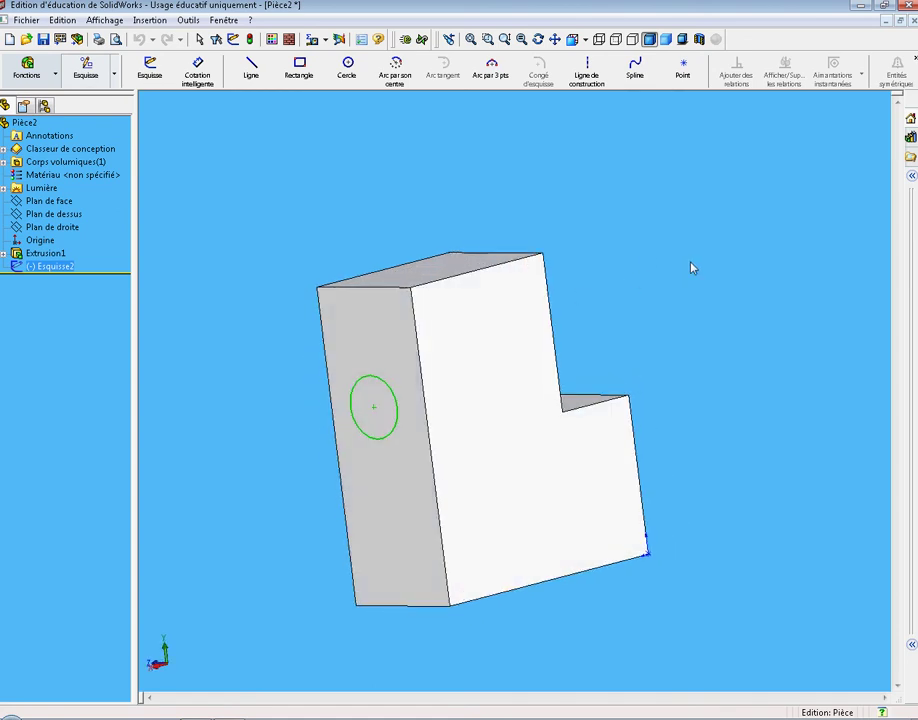
pyautogui.click(24, 72)
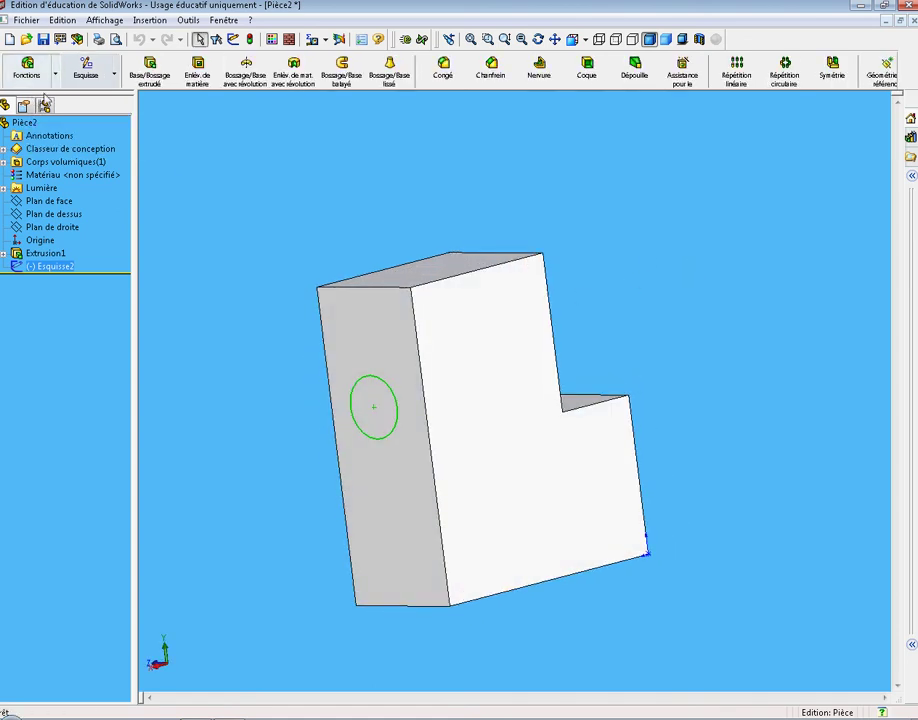
pyautogui.click(150, 86)
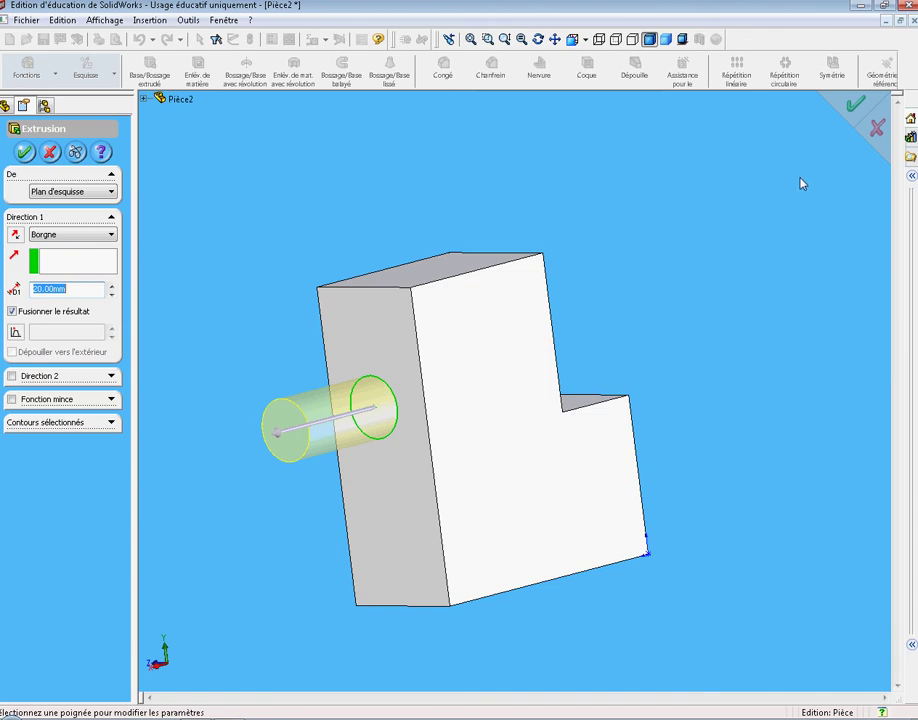
pyautogui.click(877, 130)
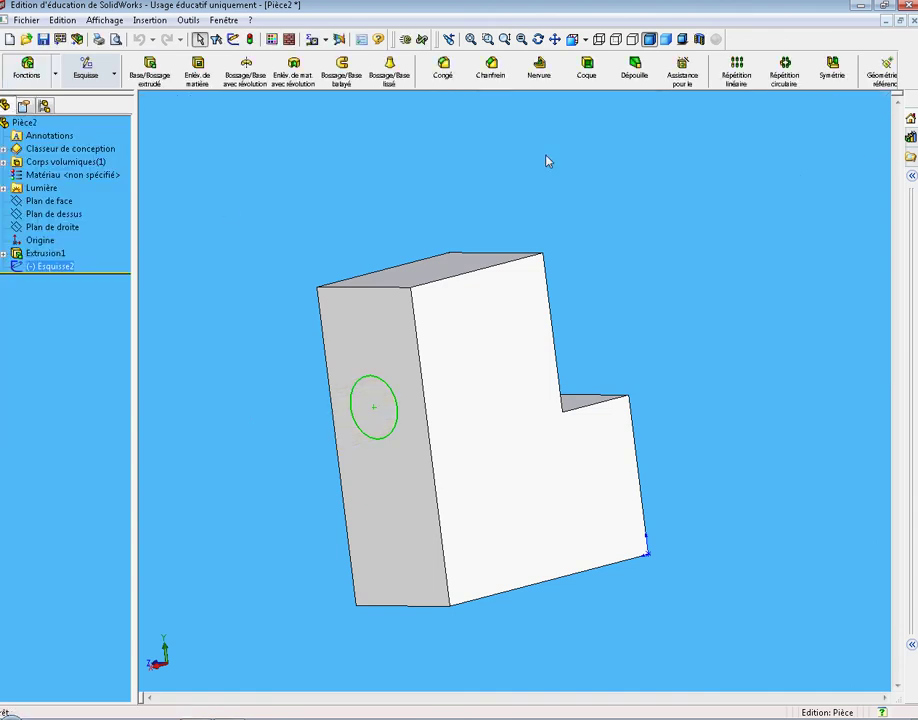
pyautogui.click(205, 150)
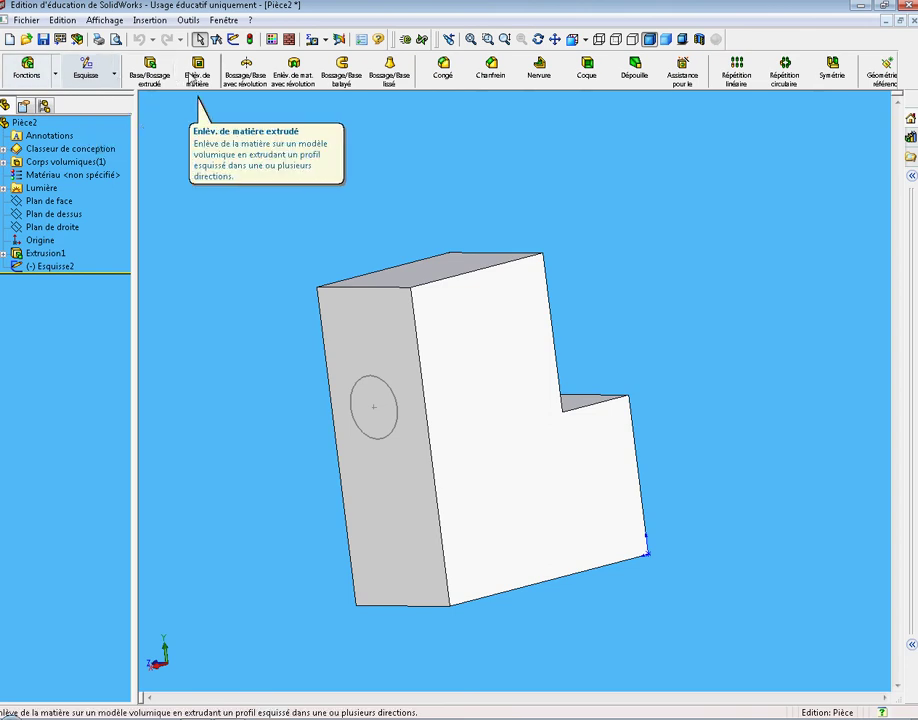
# Cut-extrude the circle sketch 50 mm deep into the part to bore the hole
pyautogui.click(192, 77)
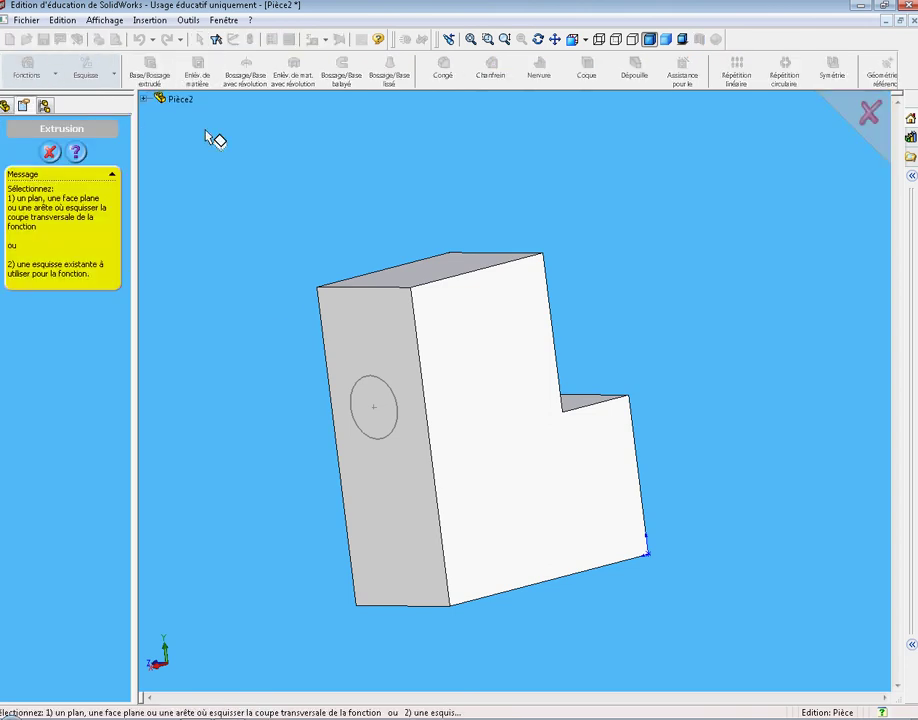
pyautogui.click(372, 388)
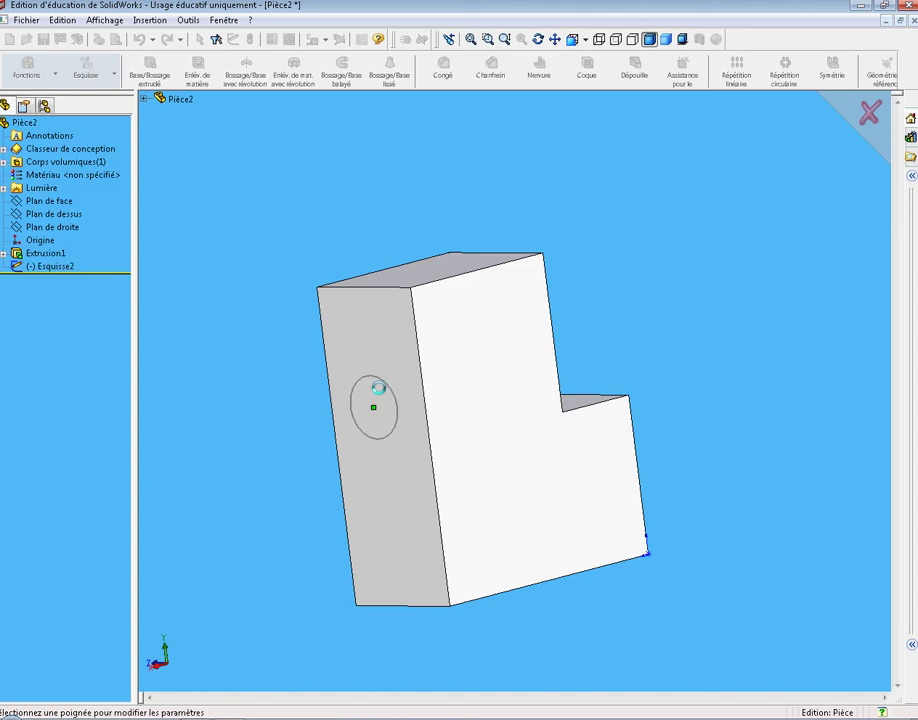
pyautogui.moveTo(672, 326); pyautogui.dragTo(400, 406, button='middle')
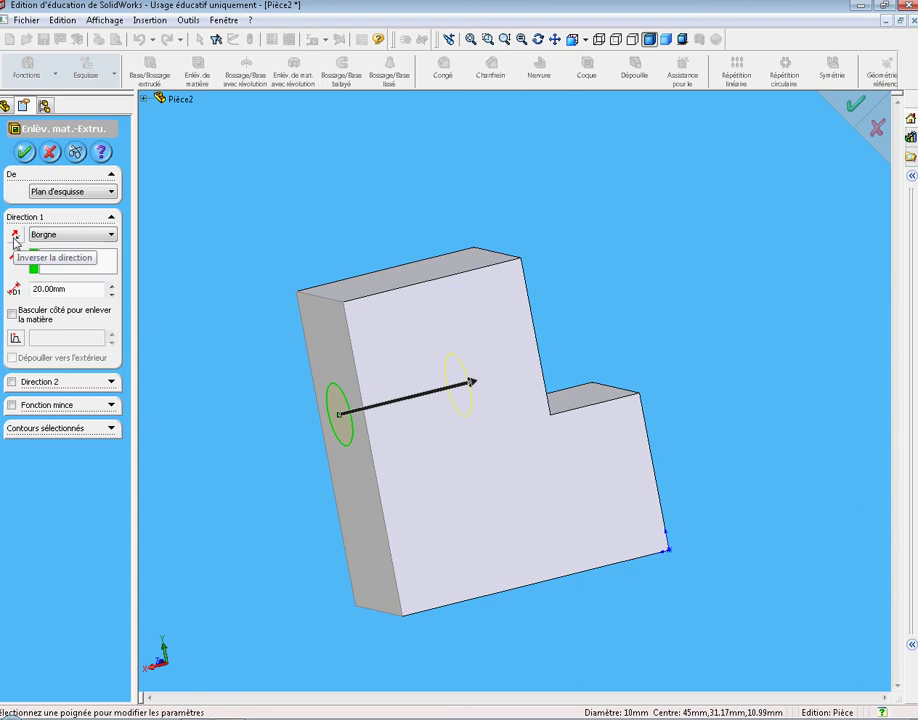
pyautogui.click(15, 236)
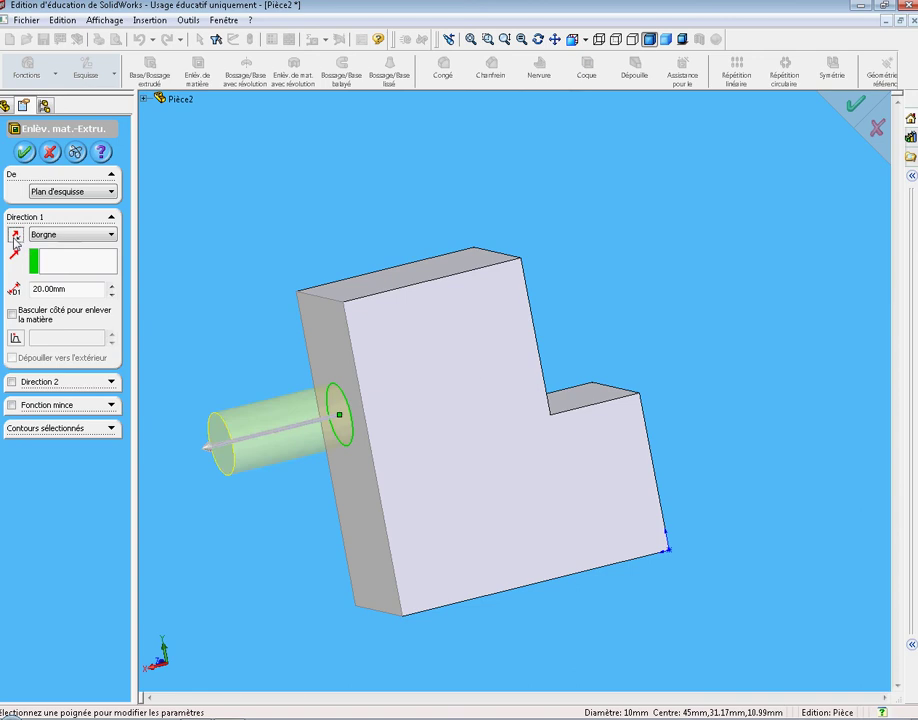
pyautogui.click(15, 236)
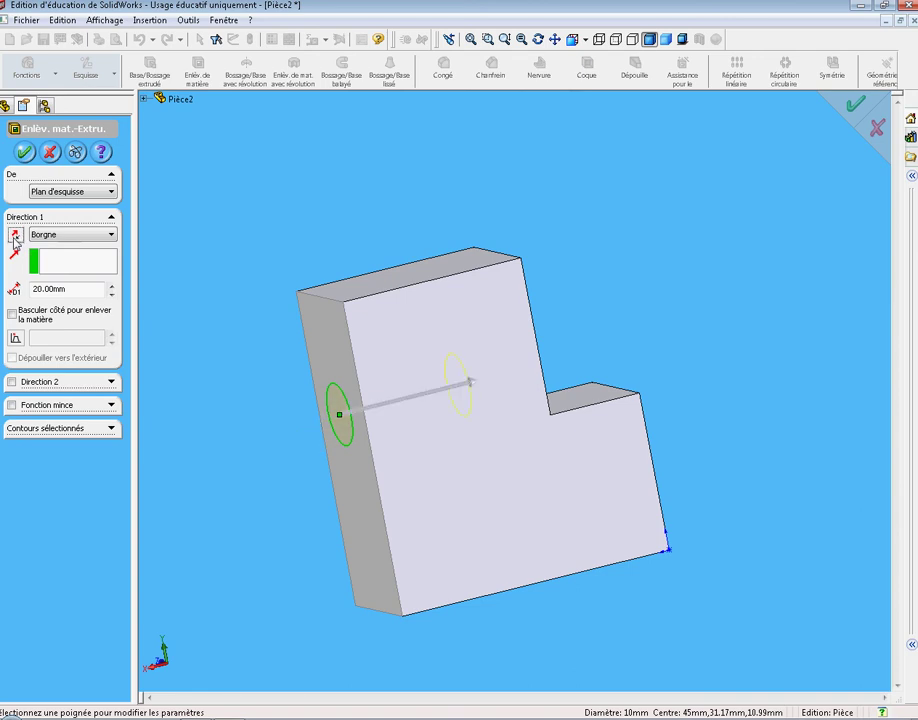
pyautogui.doubleClick(70, 289)
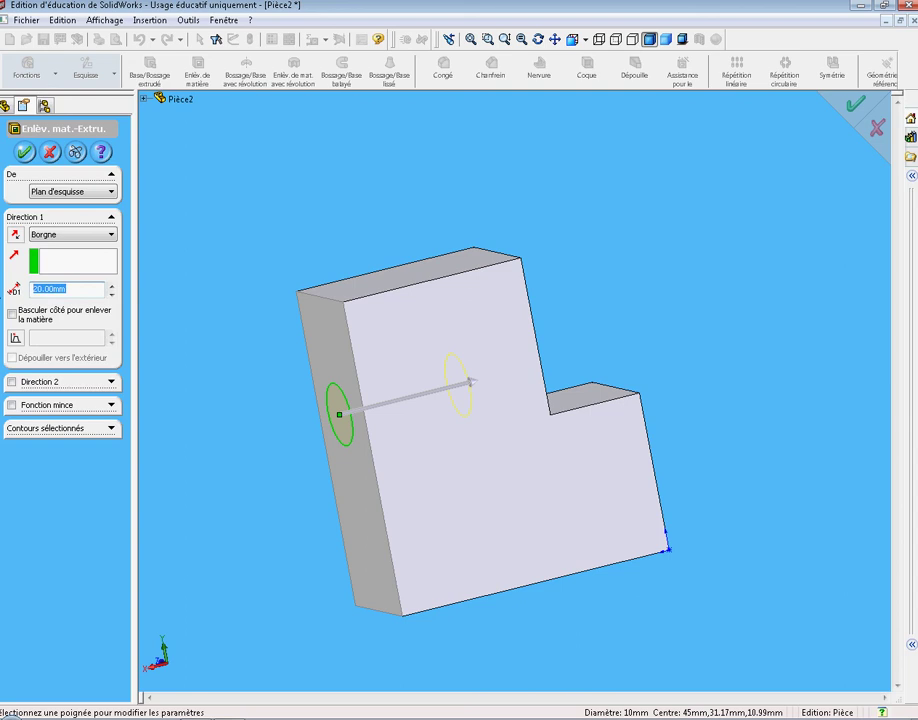
pyautogui.write('50')
pyautogui.press('Return')
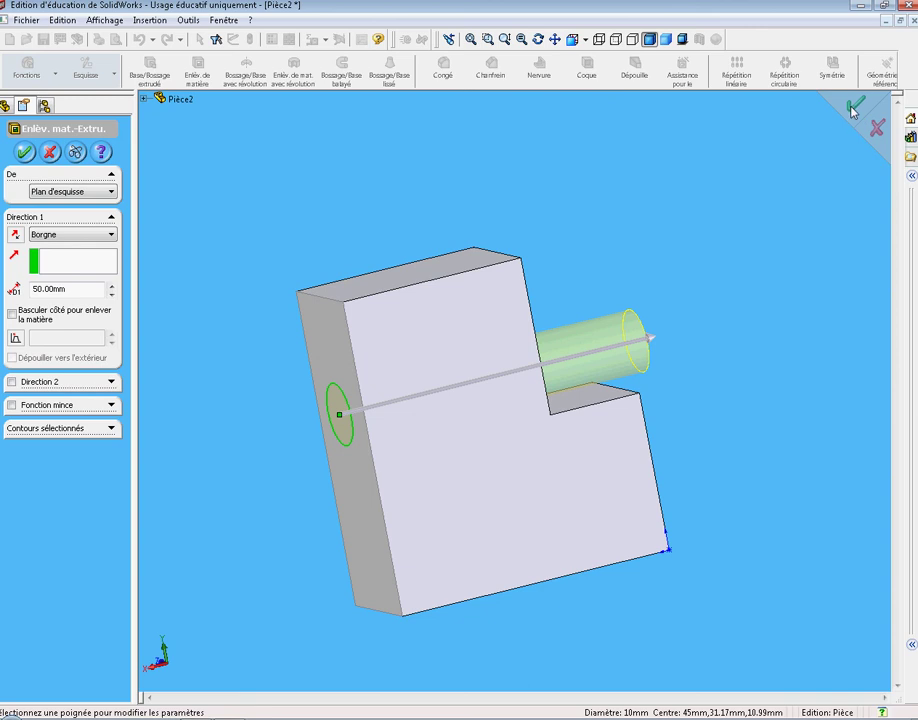
pyautogui.click(855, 104)
pyautogui.moveTo(653, 306)
pyautogui.mouseDown(button='middle')
pyautogui.moveTo(488, 352)
pyautogui.moveTo(576, 338)
pyautogui.moveTo(205, 381)
pyautogui.moveTo(286, 380)
pyautogui.mouseUp(button='middle')
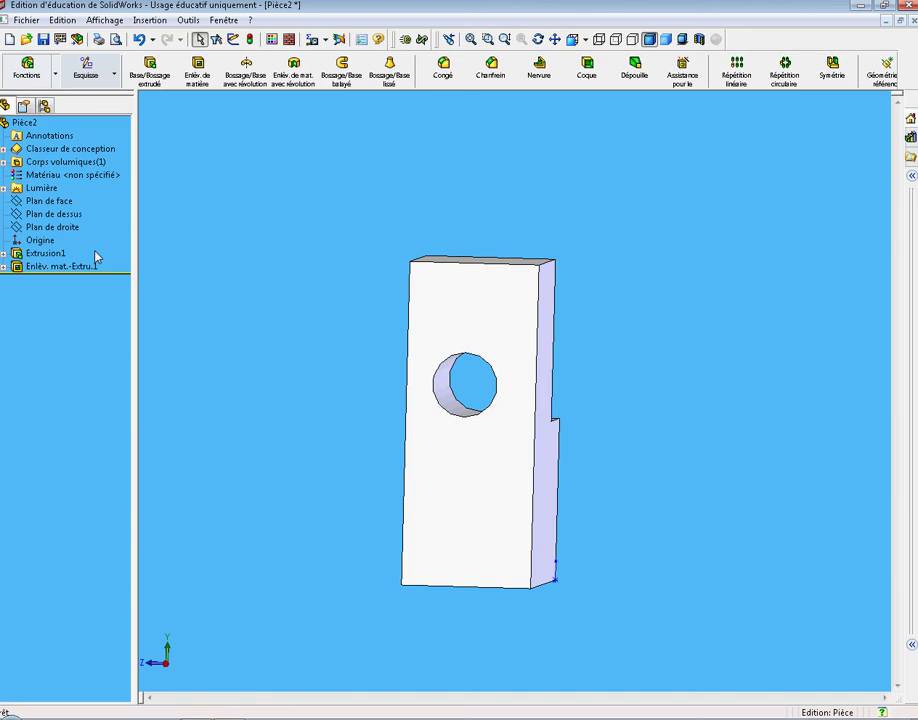
pyautogui.click(60, 257)
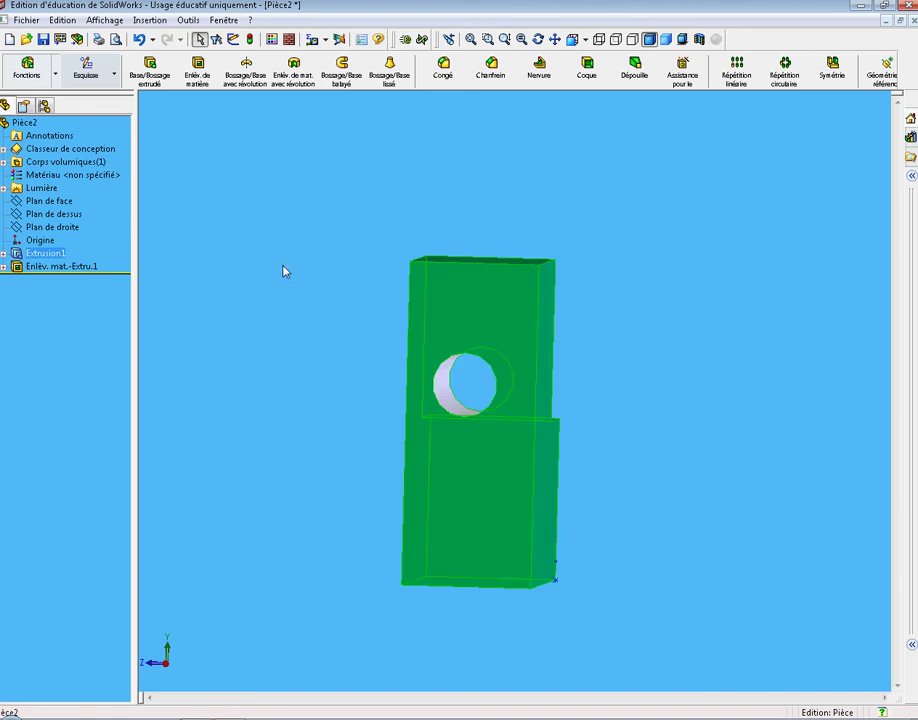
pyautogui.keyDown('ctrl'); pyautogui.click(67, 267); pyautogui.keyUp('ctrl')
pyautogui.click(68, 268)
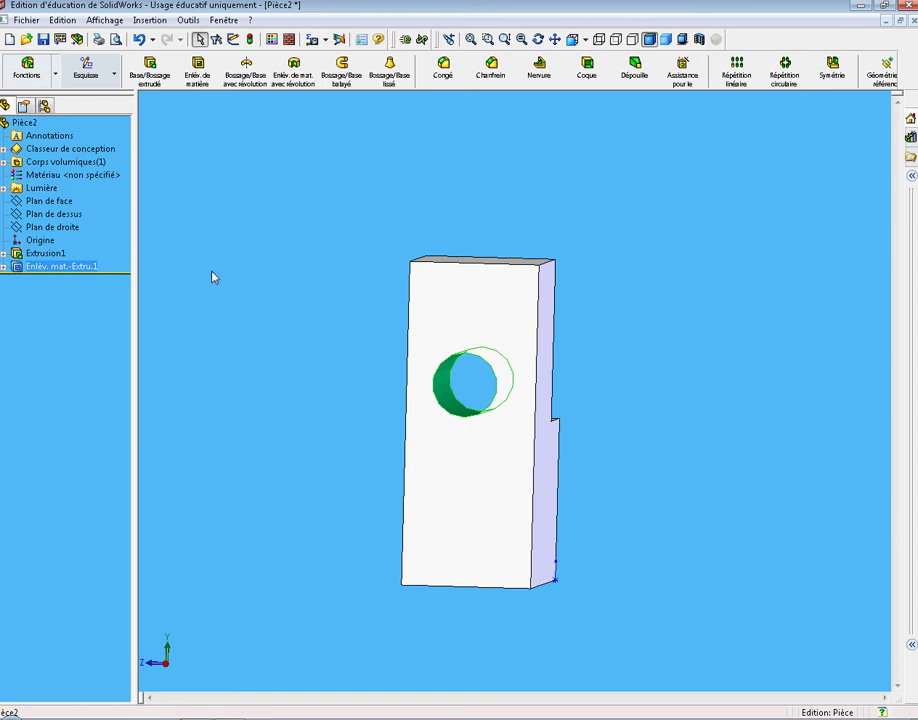
# Edit the sketch of Enlèv. mat.-Extru.1, changing the Ø10 dimension to 8
pyautogui.rightClick(62, 269)
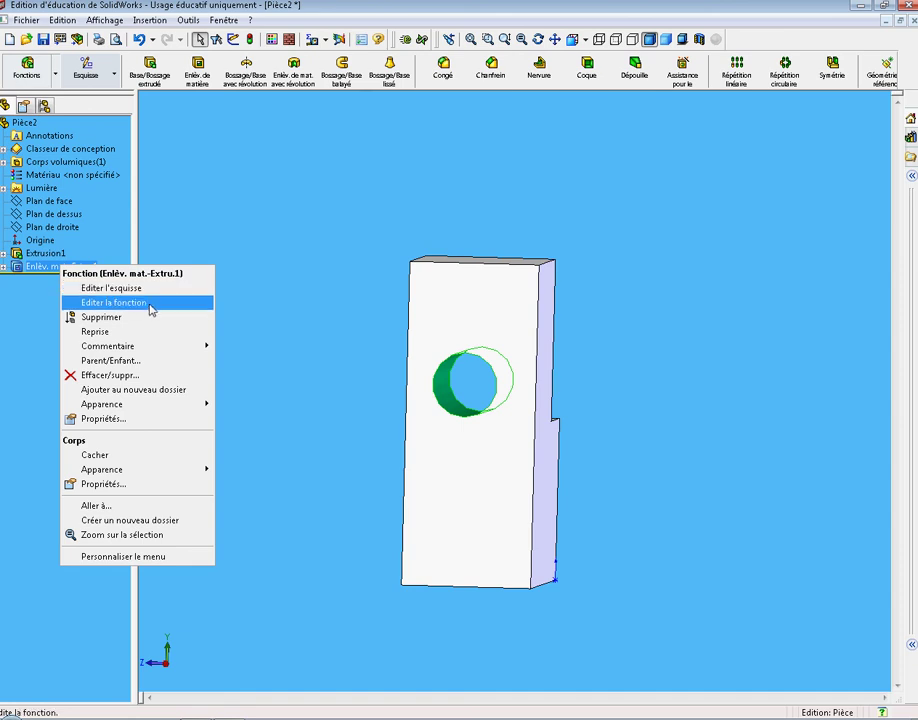
pyautogui.click(140, 288)
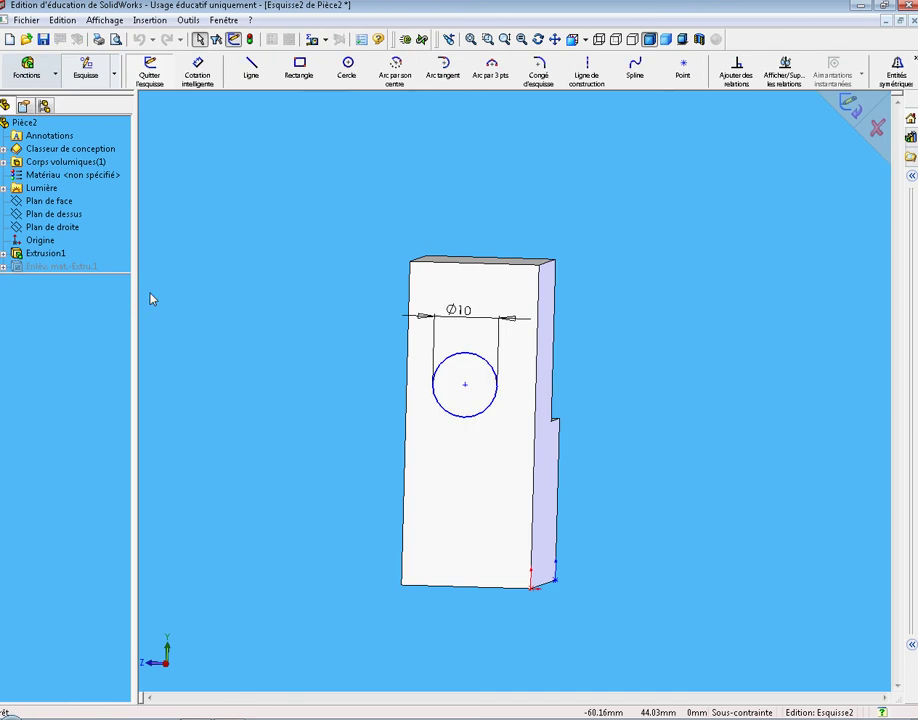
pyautogui.doubleClick(464, 312)
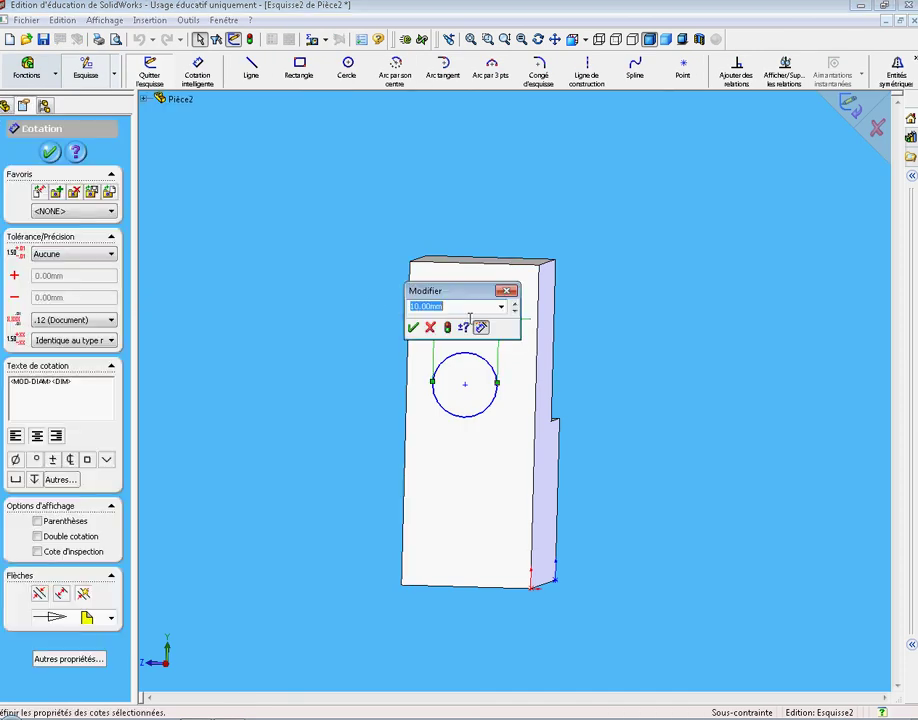
pyautogui.write('8')
pyautogui.press('Return')
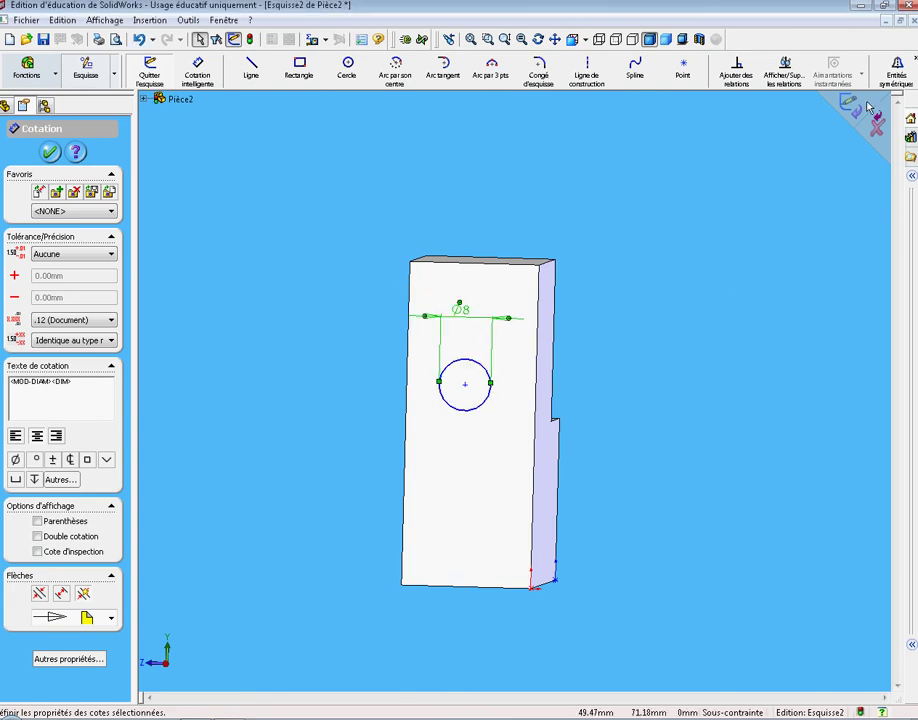
pyautogui.click(868, 105)
pyautogui.moveTo(787, 249)
pyautogui.mouseDown(button='middle')
pyautogui.moveTo(762, 267)
pyautogui.moveTo(490, 314)
pyautogui.moveTo(570, 306)
pyautogui.mouseUp(button='middle')
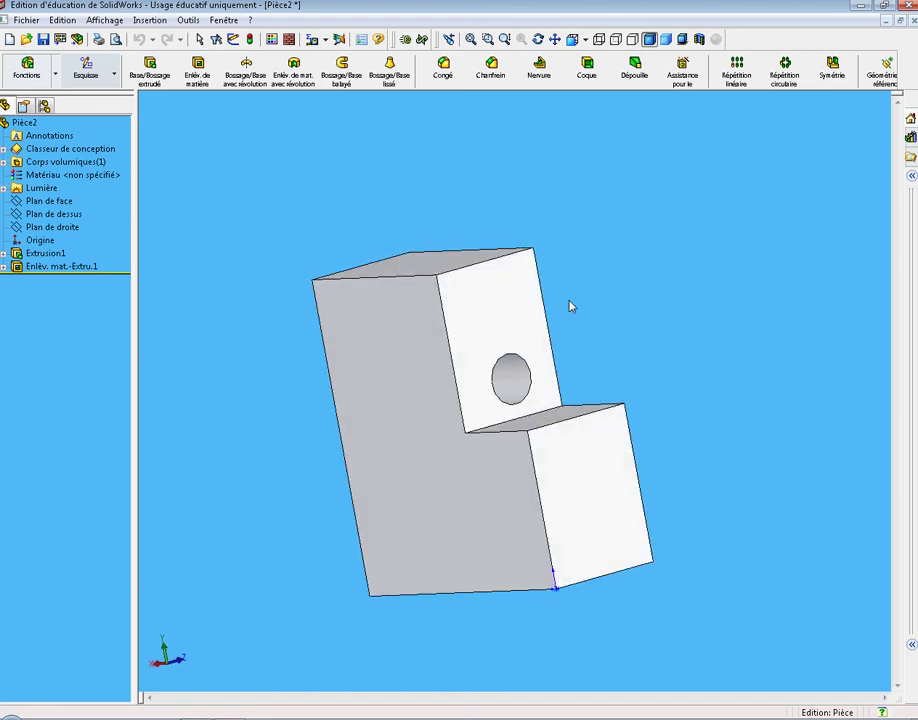
# Save the holed part as essai.SLDPRT in the MOTO-B SW folder
pyautogui.click(43, 40)
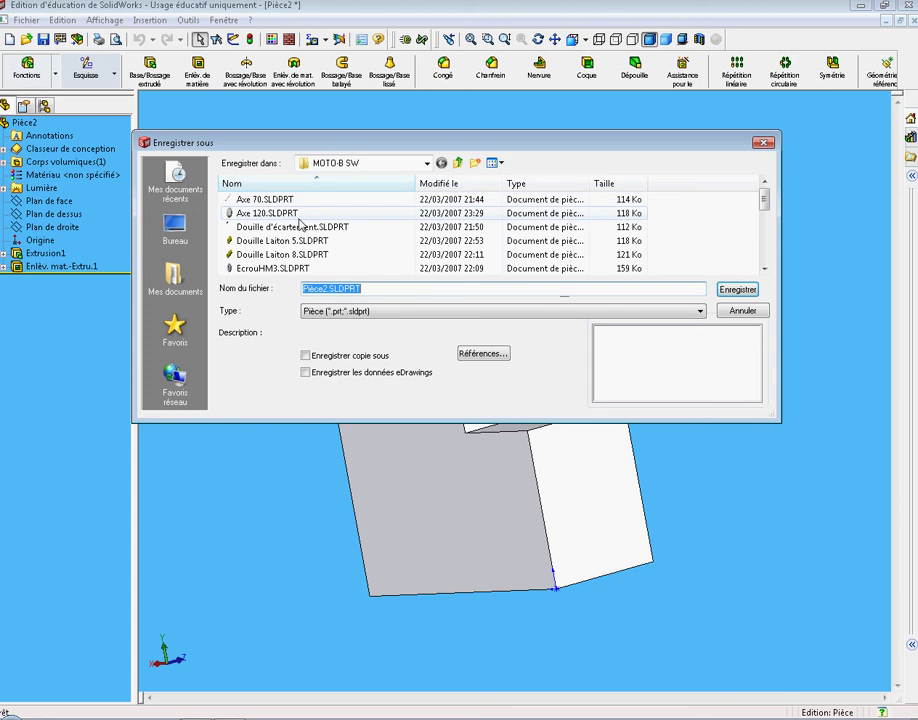
pyautogui.write('ess')
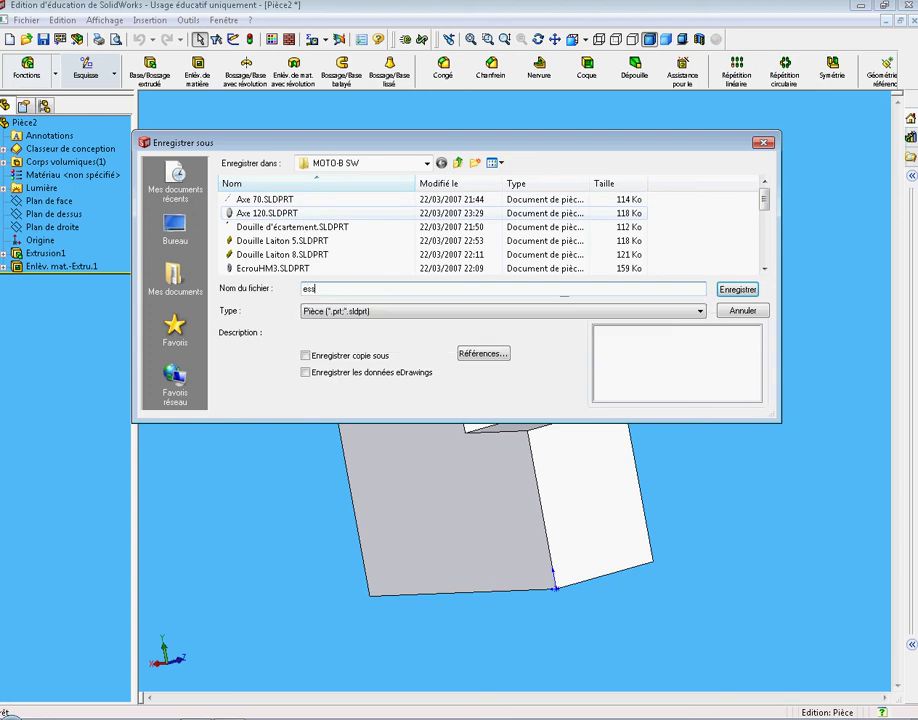
pyautogui.write('ai')
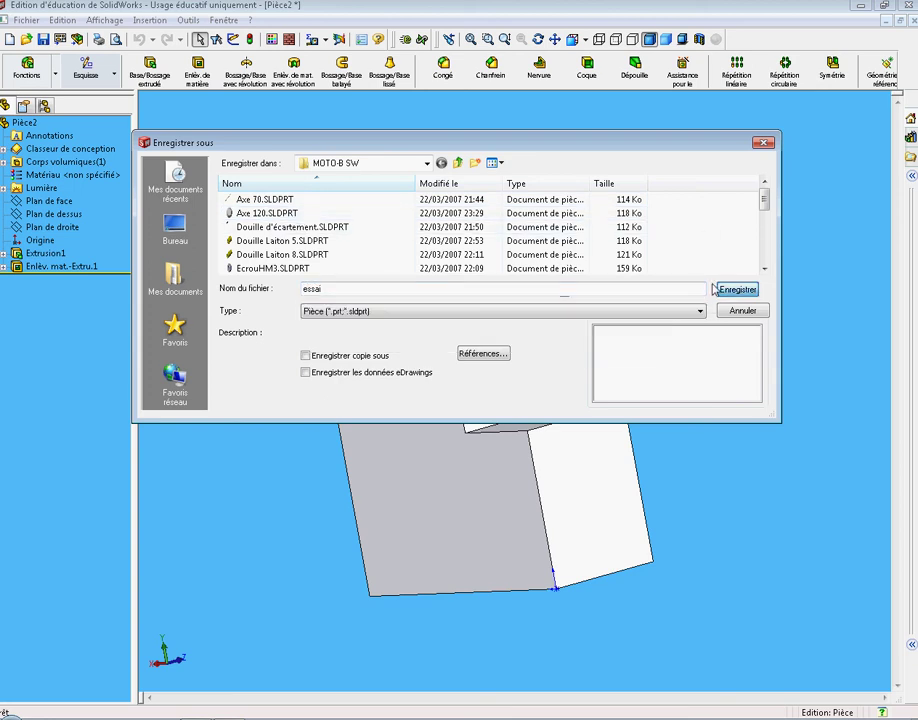
pyautogui.click(736, 289)
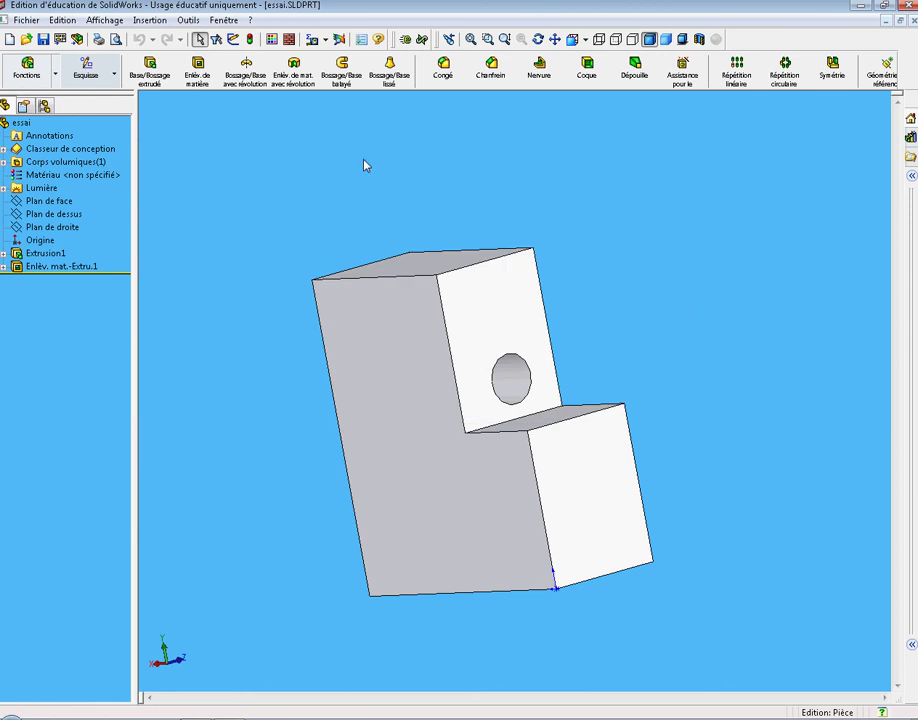
# Create a new empty assembly, Assemblage1, and tile it horizontally with the essai part window
pyautogui.click(26, 20)
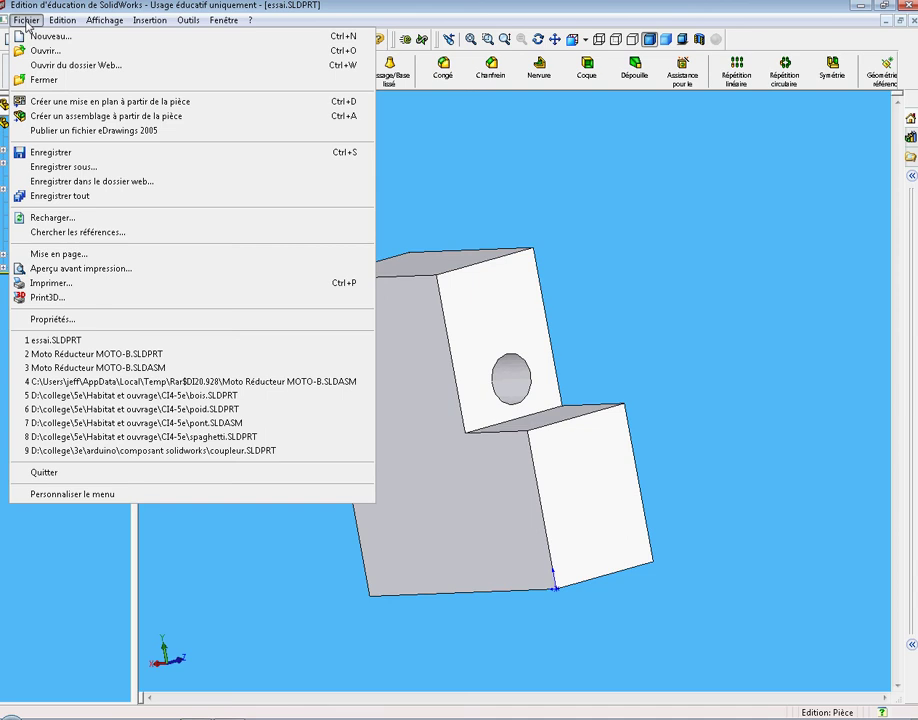
pyautogui.click(50, 36)
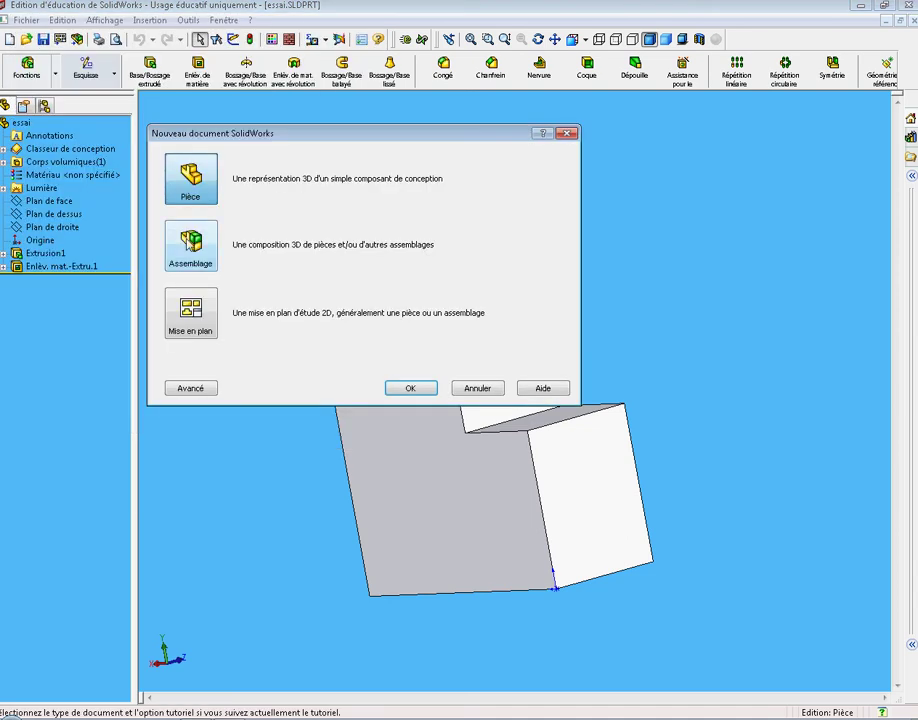
pyautogui.click(198, 256)
pyautogui.click(410, 391)
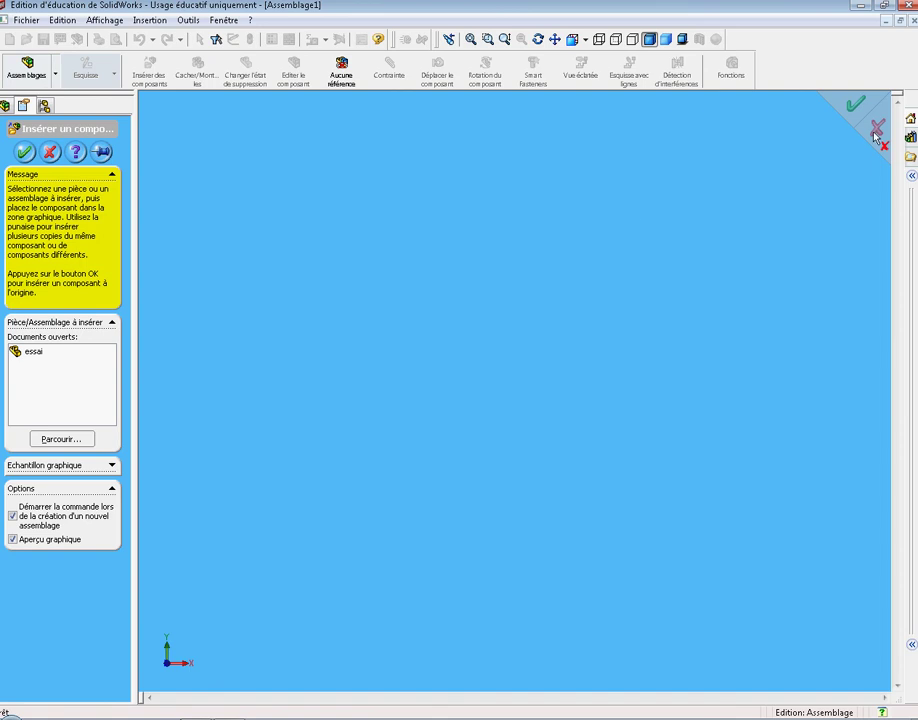
pyautogui.click(876, 131)
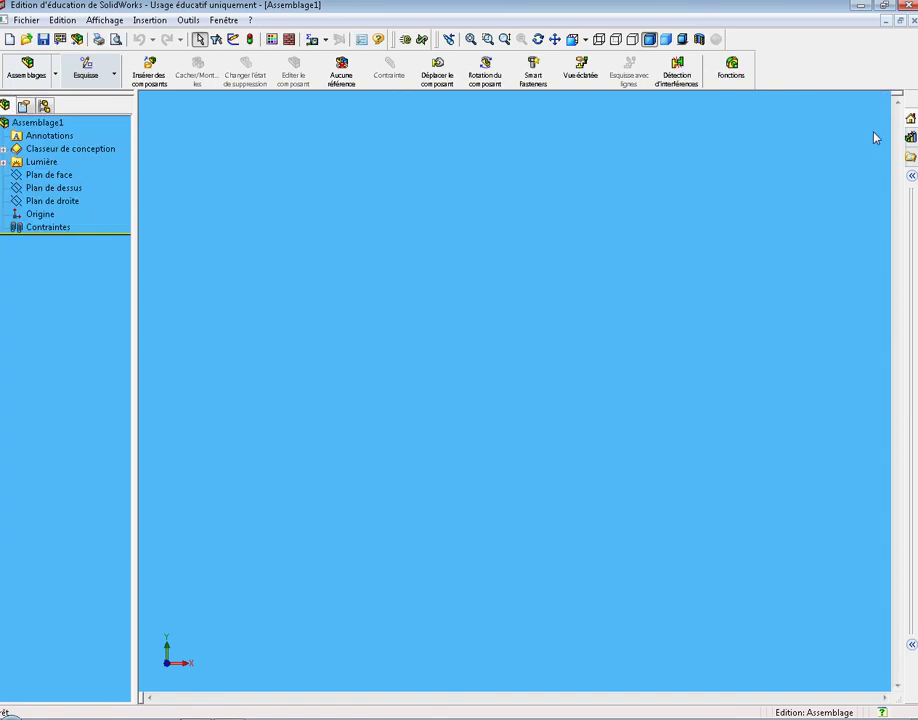
pyautogui.click(224, 20)
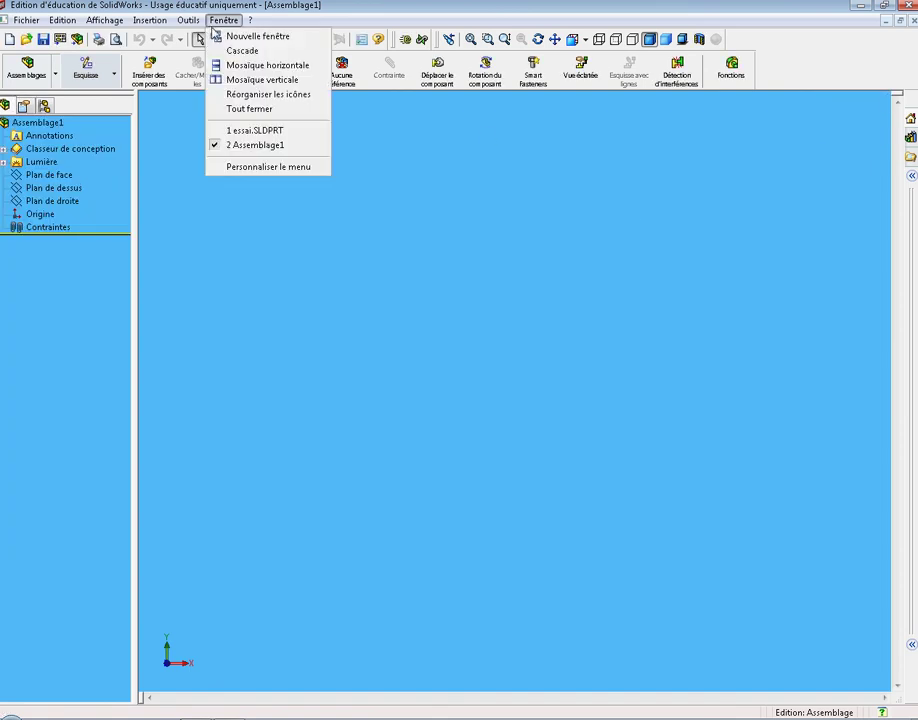
pyautogui.click(223, 66)
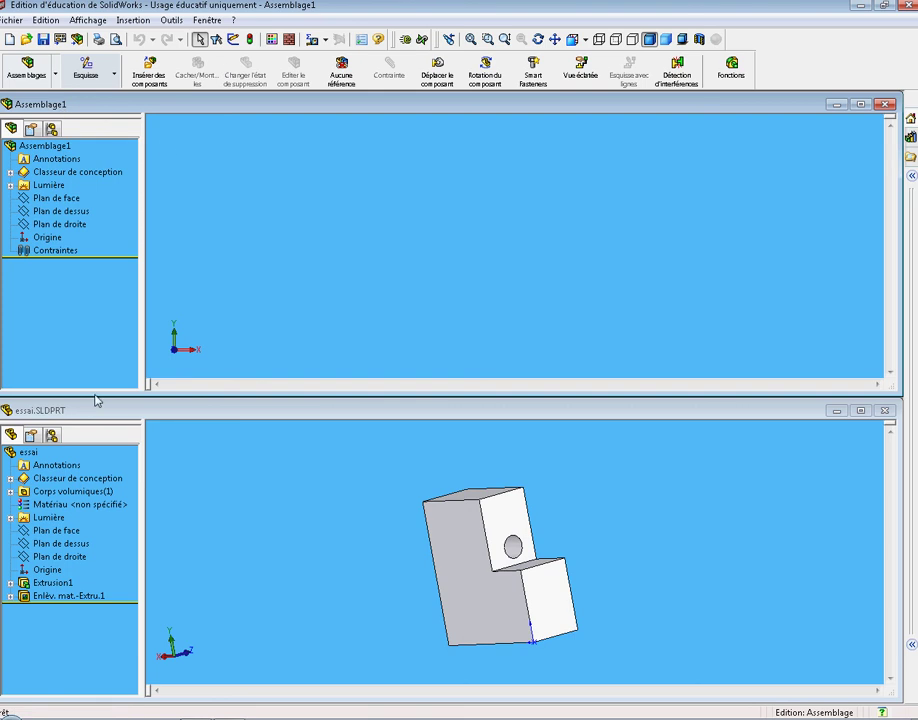
# Drag two essai instances into Assemblage1, maximize it, and fit and orbit the view
pyautogui.click(476, 568)
pyautogui.moveTo(478, 549)
pyautogui.mouseDown()
pyautogui.moveTo(453, 431)
pyautogui.moveTo(372, 293)
pyautogui.moveTo(369, 260)
pyautogui.mouseUp()
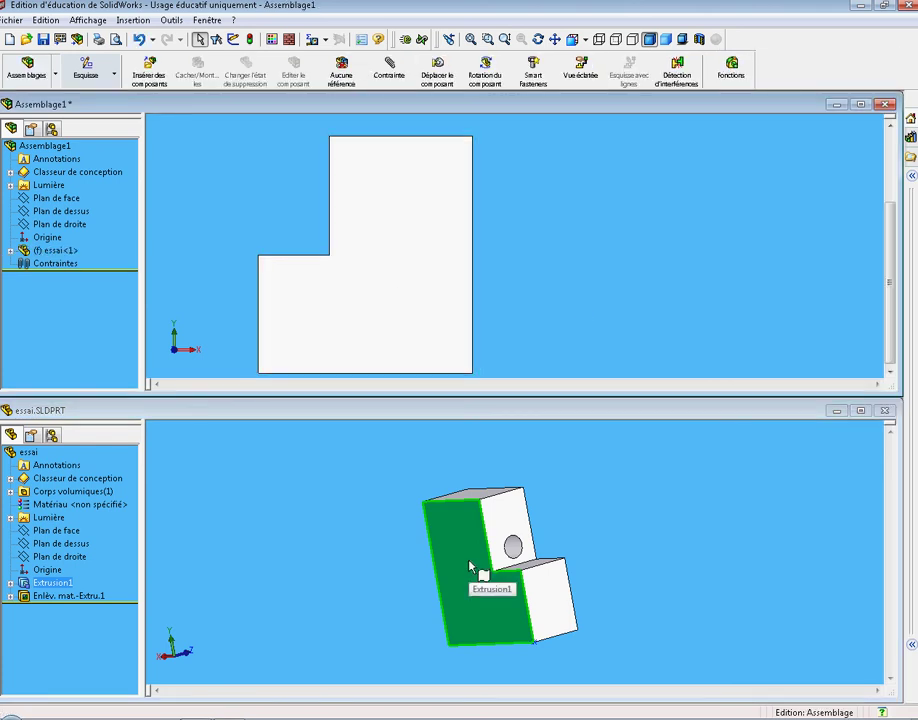
pyautogui.moveTo(470, 565); pyautogui.dragTo(633, 263)
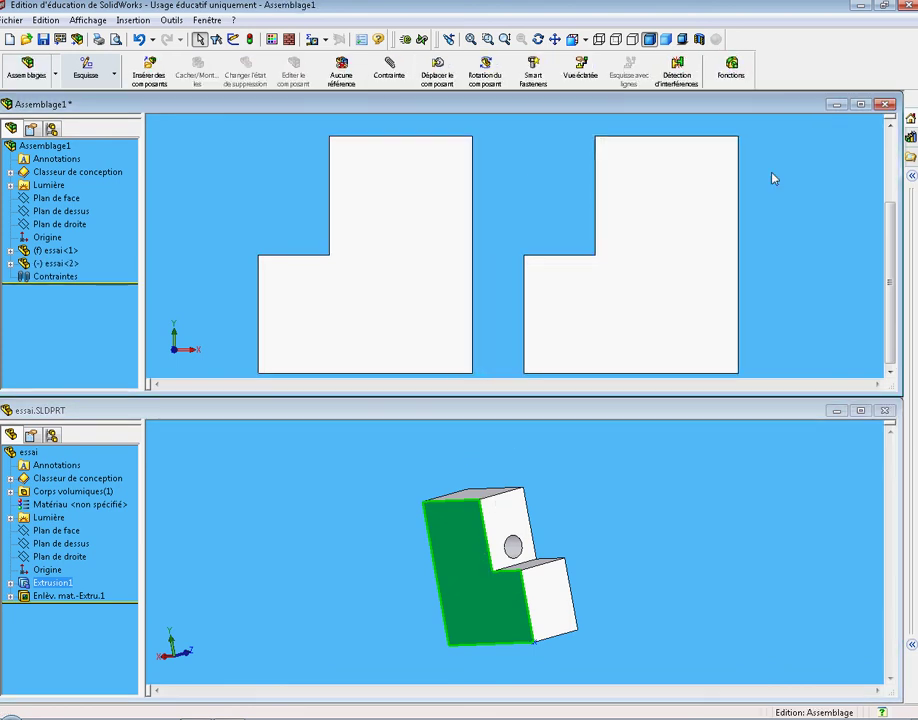
pyautogui.click(860, 104)
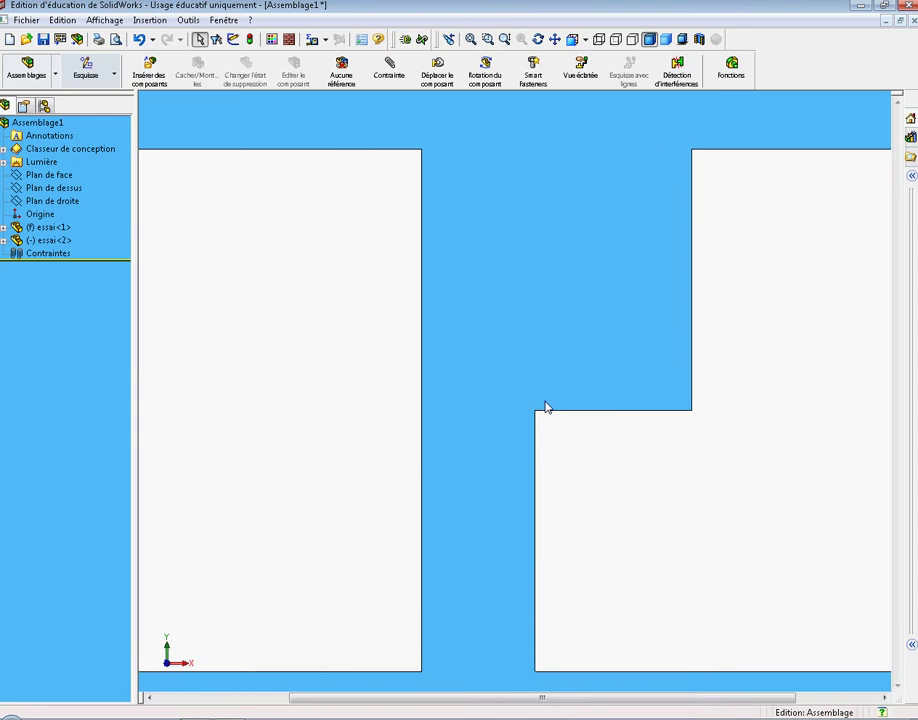
pyautogui.press('f')
pyautogui.moveTo(454, 513)
pyautogui.mouseDown(button='middle')
pyautogui.moveTo(523, 571)
pyautogui.moveTo(510, 568)
pyautogui.mouseUp(button='middle')
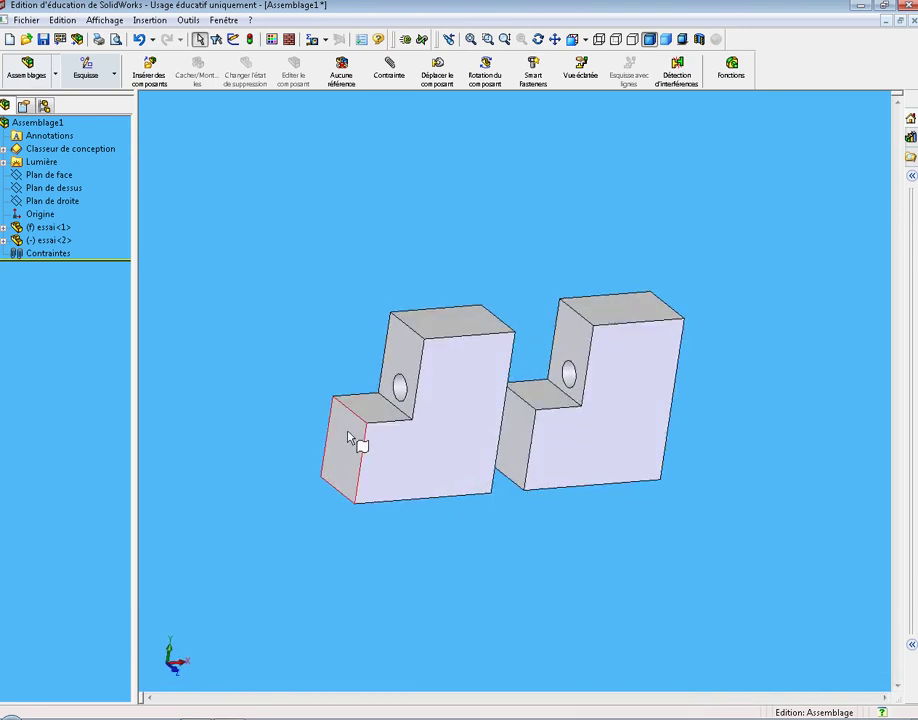
# Rotate the floating essai<2> over and move it to the left of fixed essai<1>
pyautogui.click(488, 80)
pyautogui.moveTo(637, 410)
pyautogui.mouseDown()
pyautogui.moveTo(454, 437)
pyautogui.moveTo(562, 173)
pyautogui.moveTo(615, 371)
pyautogui.moveTo(652, 293)
pyautogui.mouseUp()
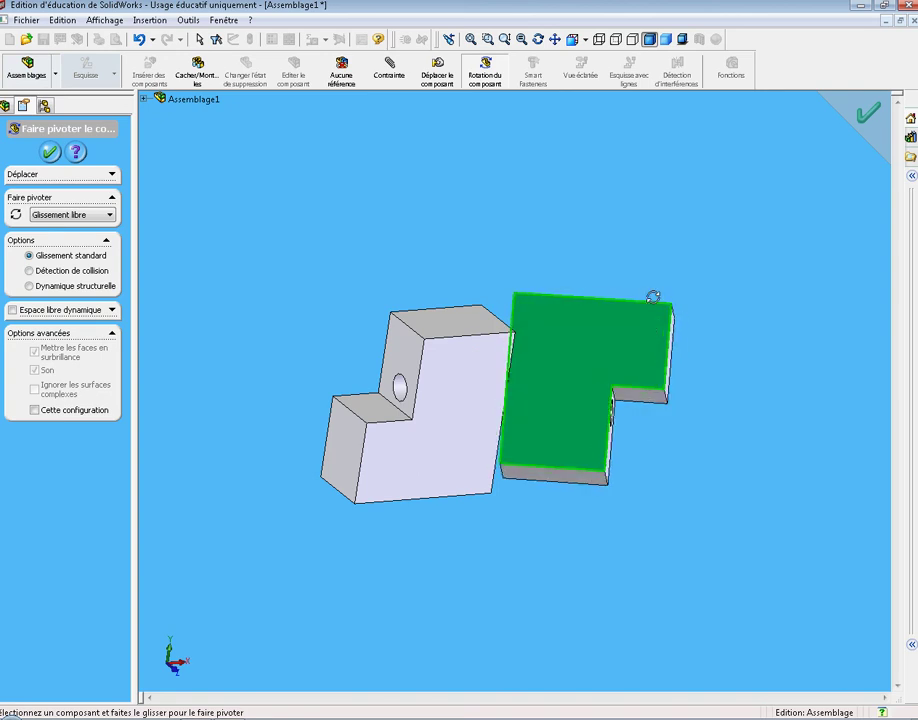
pyautogui.click(438, 66)
pyautogui.moveTo(549, 293); pyautogui.dragTo(245, 320)
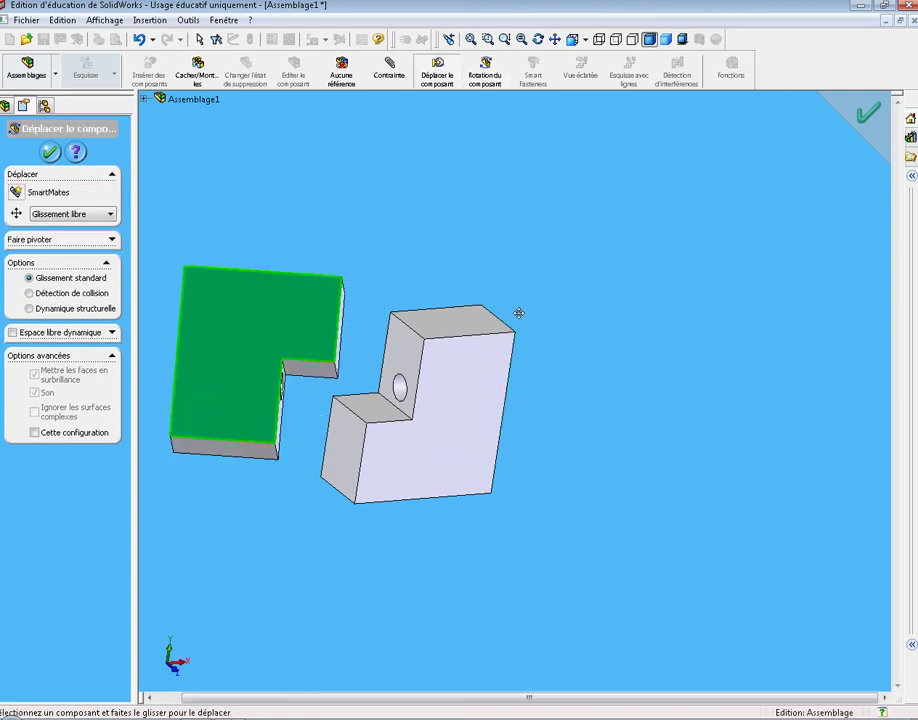
pyautogui.click(868, 113)
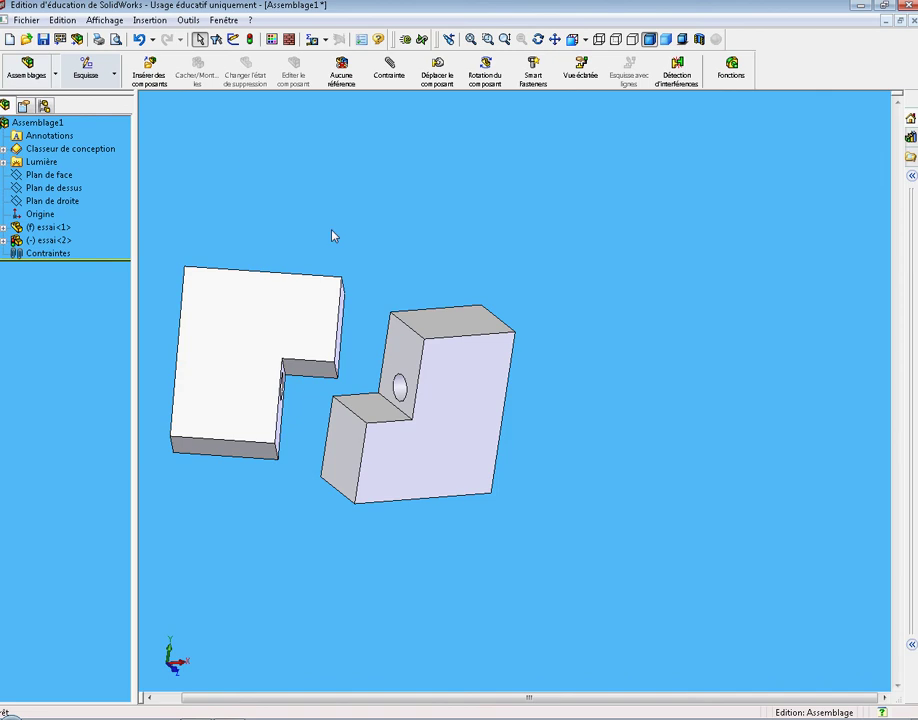
# Add a first coincident mate between the notch face of essai<1> and the matching face of essai<2>
pyautogui.click(392, 88)
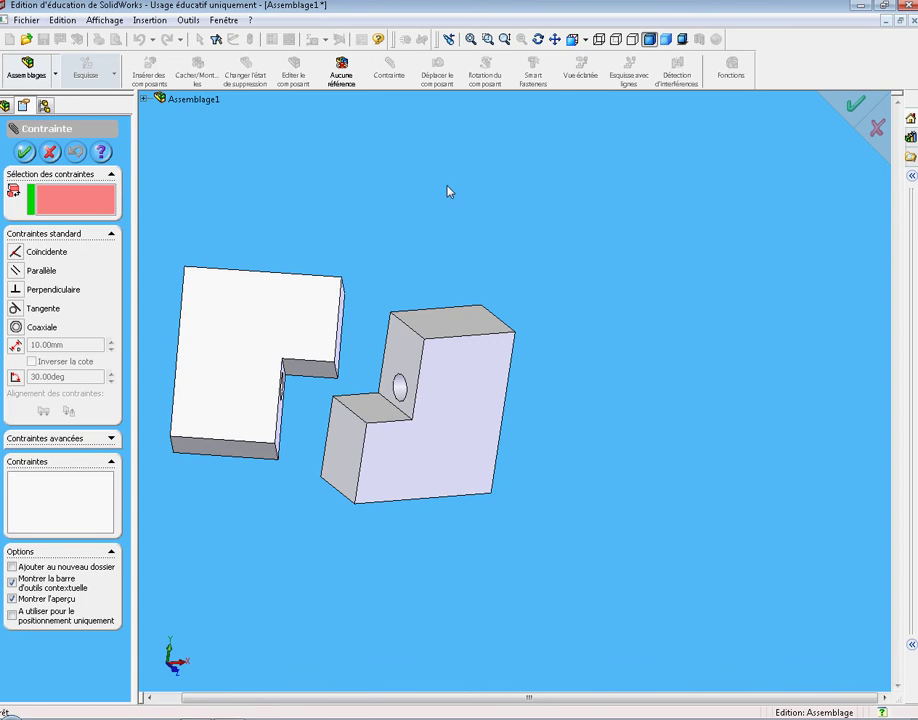
pyautogui.moveTo(447, 191); pyautogui.dragTo(397, 207, button='middle')
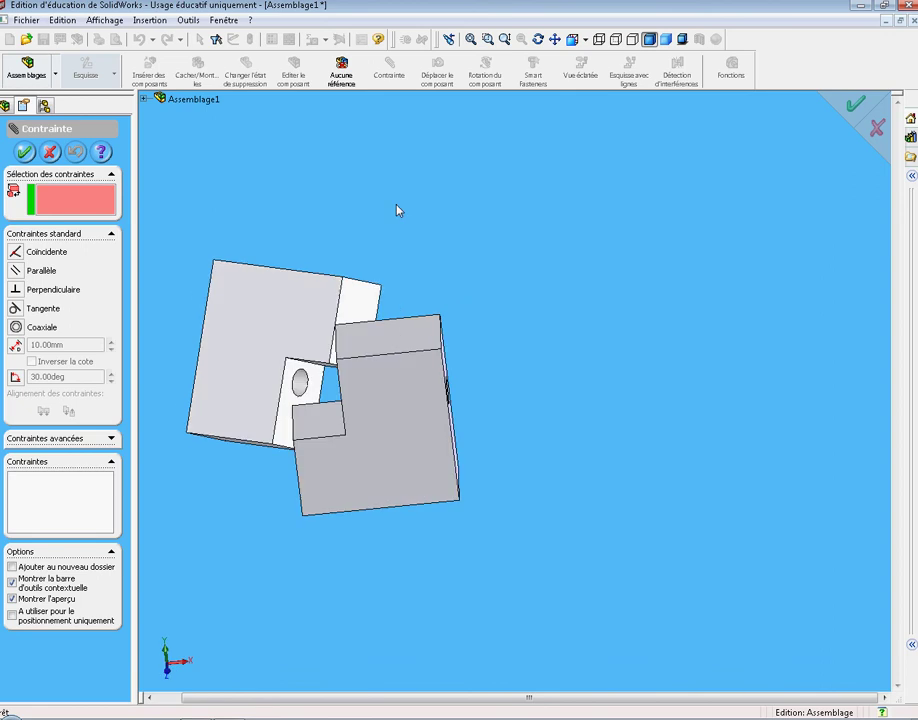
pyautogui.click(366, 306)
pyautogui.moveTo(432, 272)
pyautogui.mouseDown(button='middle')
pyautogui.moveTo(510, 264)
pyautogui.moveTo(463, 363)
pyautogui.mouseUp(button='middle')
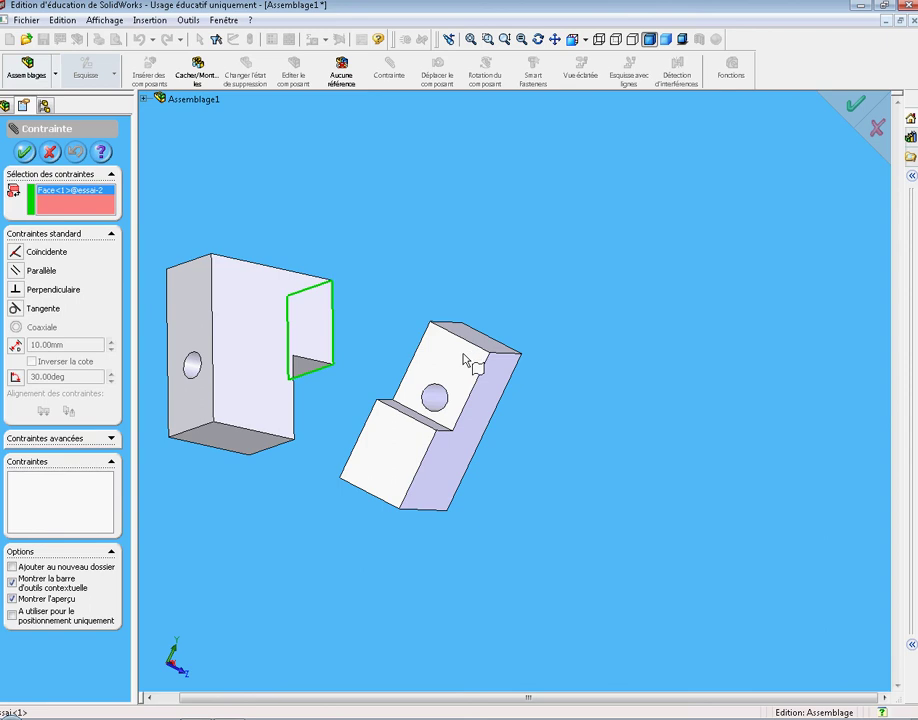
pyautogui.click(463, 360)
pyautogui.moveTo(500, 262)
pyautogui.mouseDown(button='middle')
pyautogui.moveTo(387, 277)
pyautogui.moveTo(387, 295)
pyautogui.moveTo(504, 266)
pyautogui.moveTo(476, 277)
pyautogui.mouseUp(button='middle')
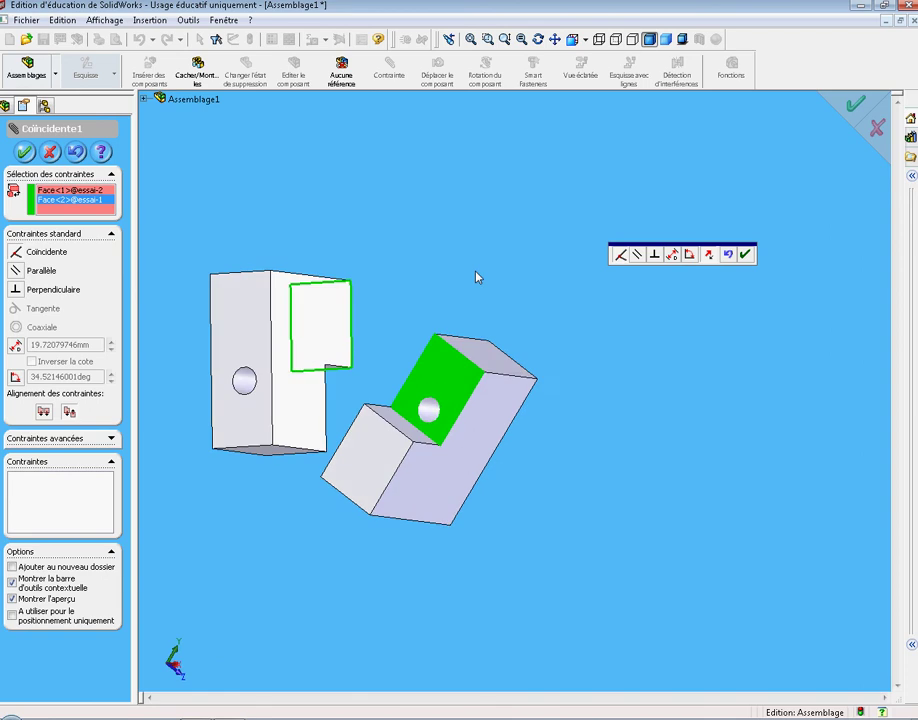
pyautogui.click(745, 254)
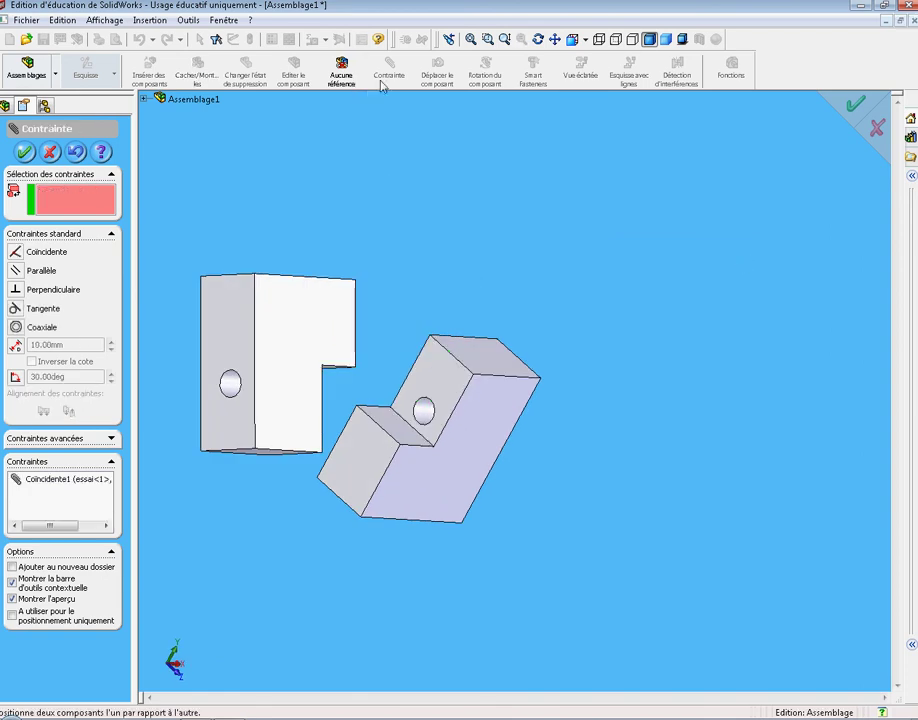
# Add a second coincident mate joining the large faces of the two parts
pyautogui.click(320, 313)
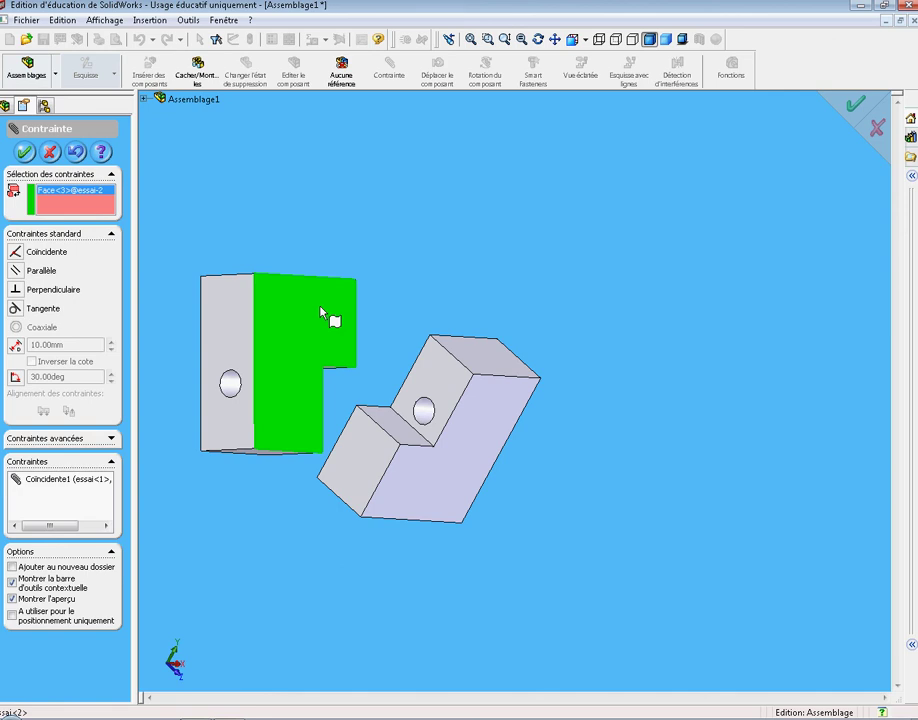
pyautogui.click(490, 437)
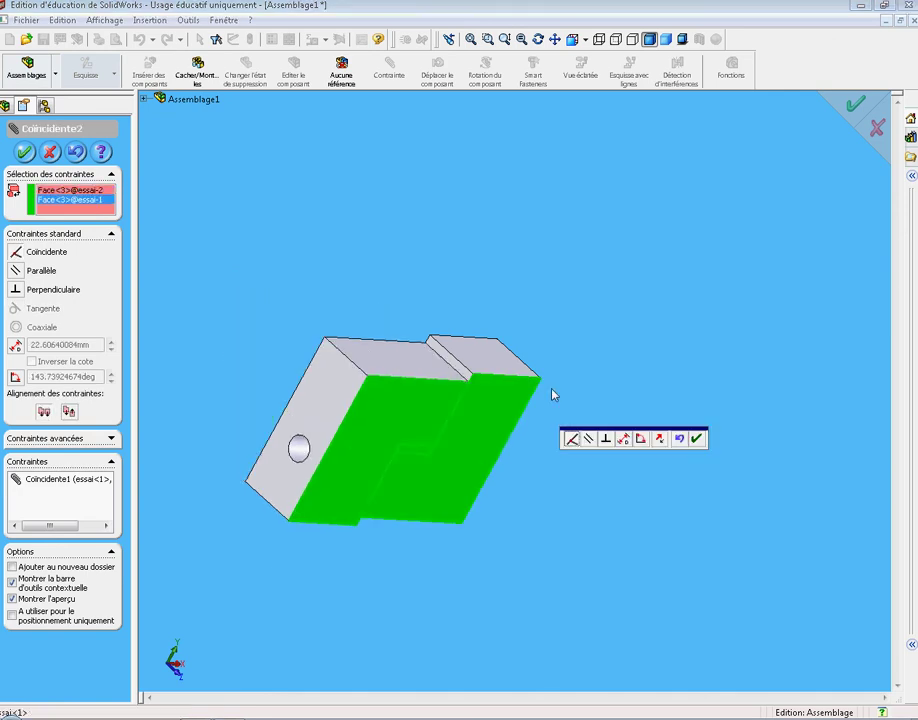
pyautogui.moveTo(553, 393)
pyautogui.mouseDown(button='middle')
pyautogui.moveTo(555, 312)
pyautogui.moveTo(523, 295)
pyautogui.moveTo(444, 410)
pyautogui.mouseUp(button='middle')
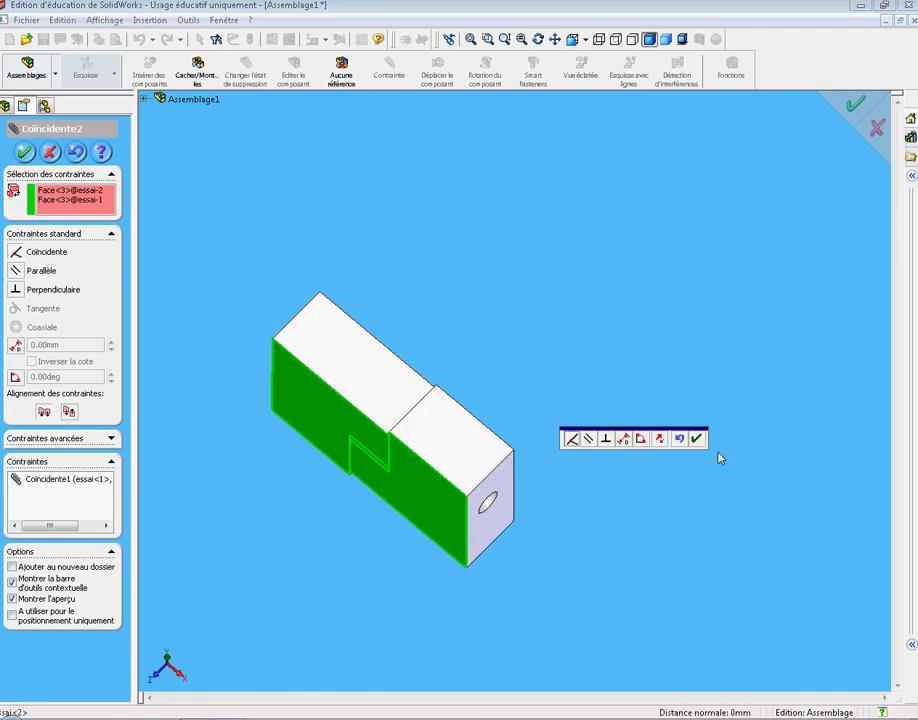
pyautogui.click(697, 438)
# Add a third coincident mate aligning the two top faces, completing the rectangular block
pyautogui.click(397, 393)
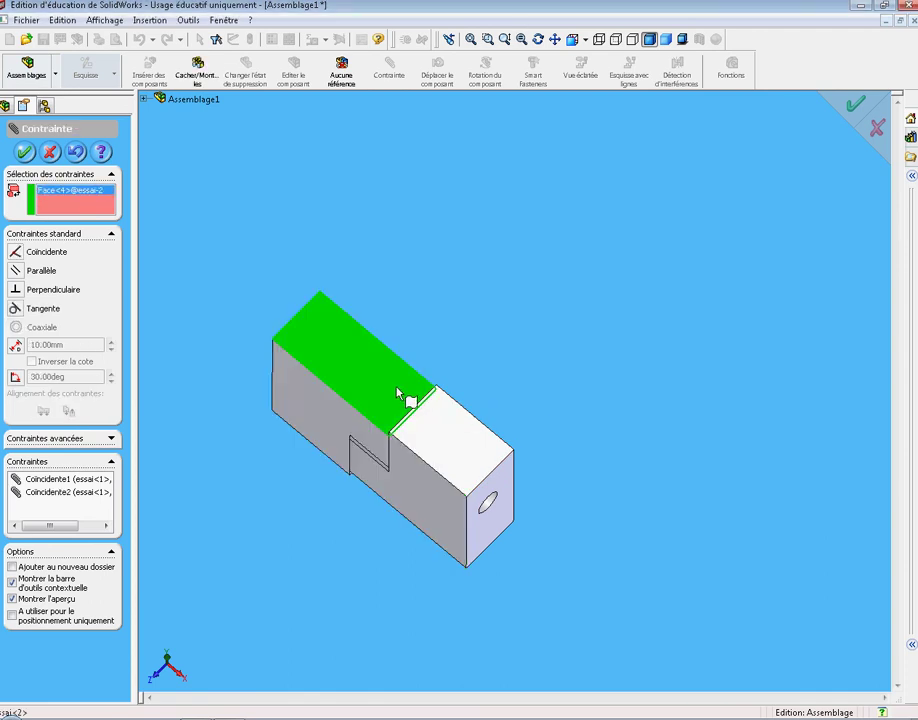
pyautogui.click(440, 455)
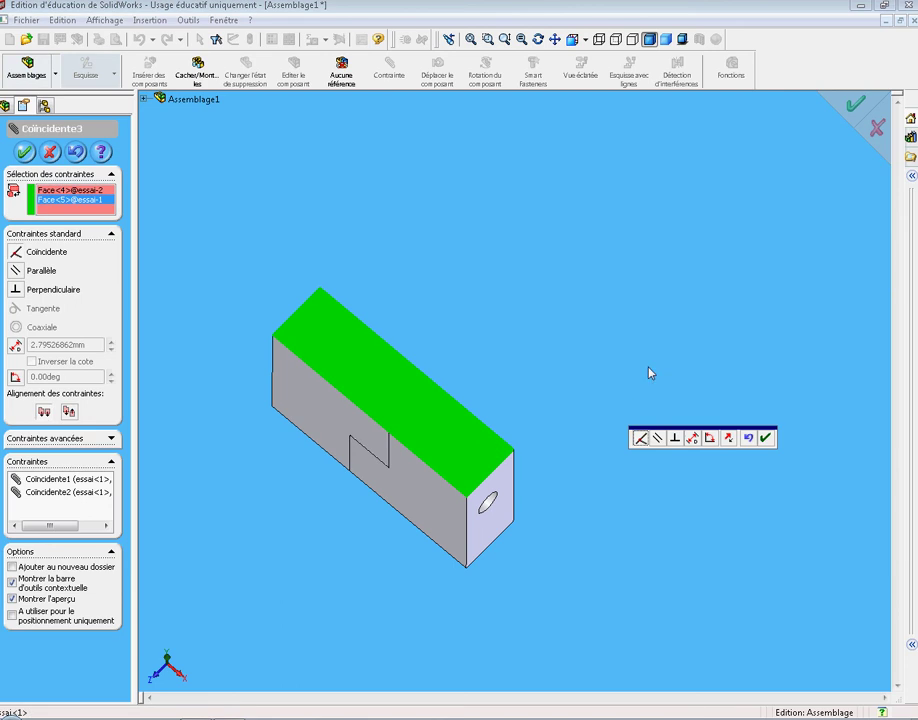
pyautogui.click(764, 437)
pyautogui.moveTo(584, 406)
pyautogui.mouseDown(button='middle')
pyautogui.moveTo(664, 285)
pyautogui.moveTo(371, 259)
pyautogui.mouseUp(button='middle')
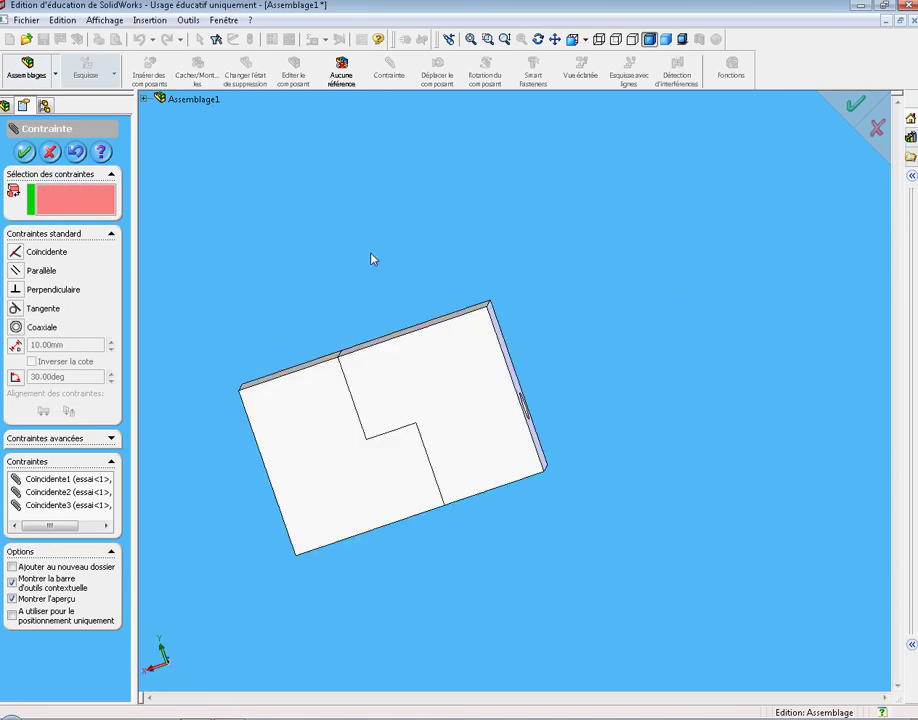
pyautogui.click(855, 104)
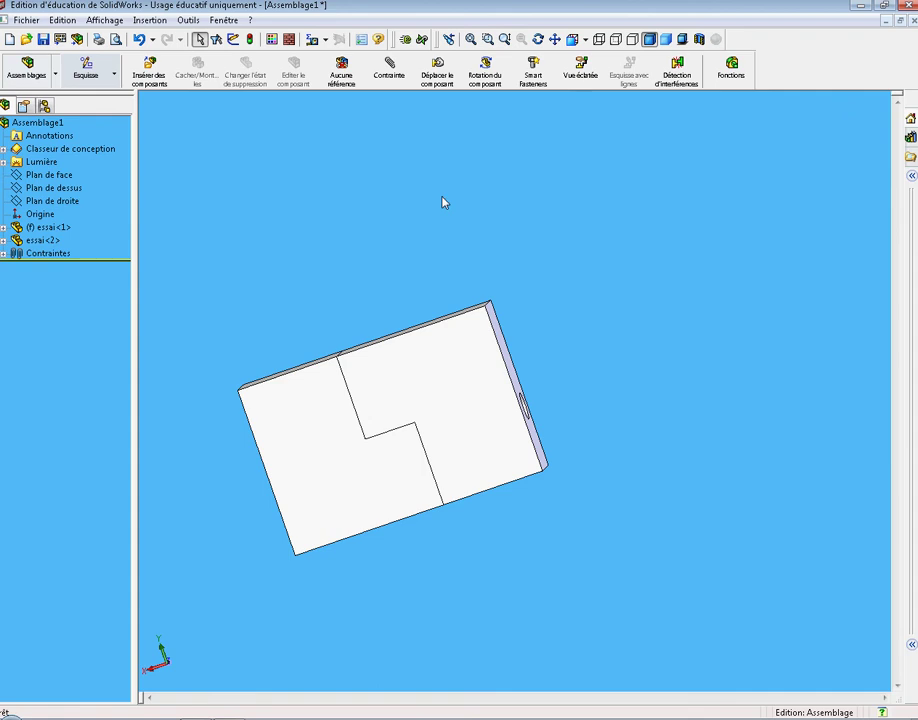
# Open essai.SLDPRT in its own window from the essai<2> component's context menu
pyautogui.moveTo(566, 250); pyautogui.dragTo(473, 336, button='middle')
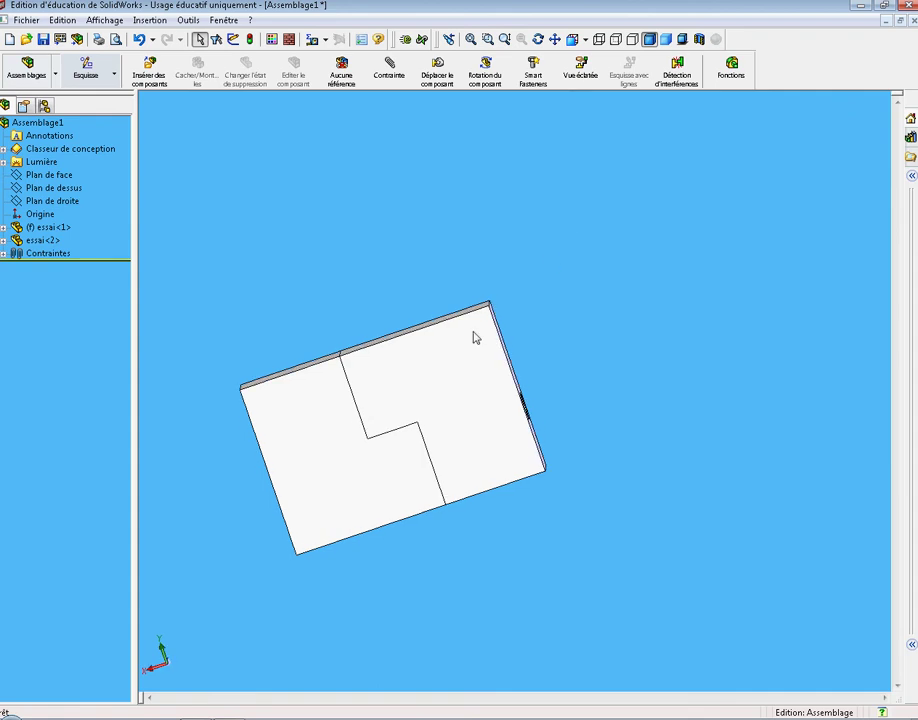
pyautogui.click(423, 377)
pyautogui.rightClick(424, 376)
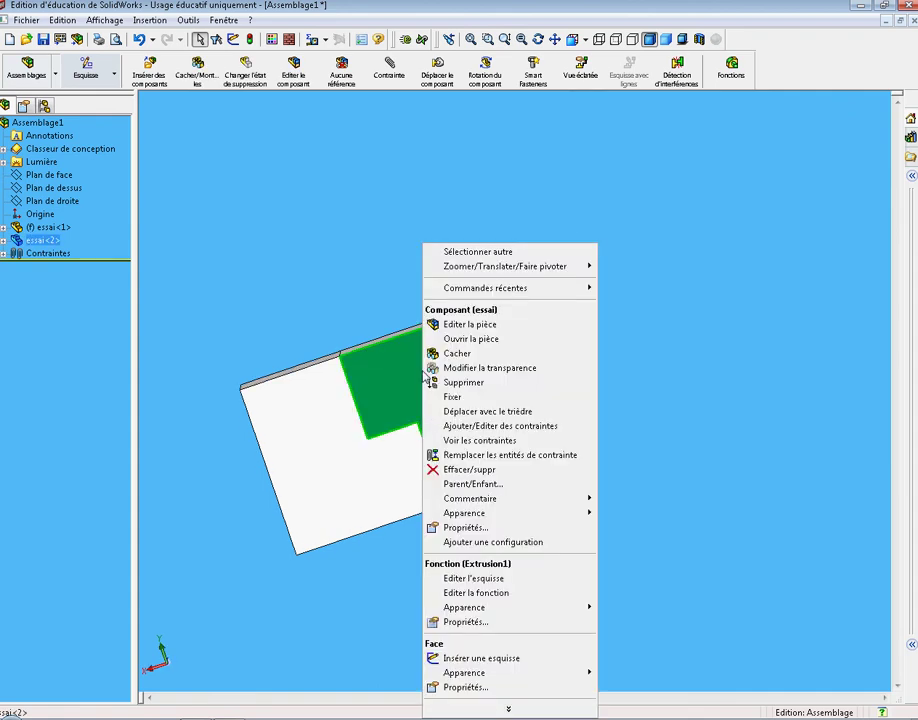
pyautogui.click(466, 340)
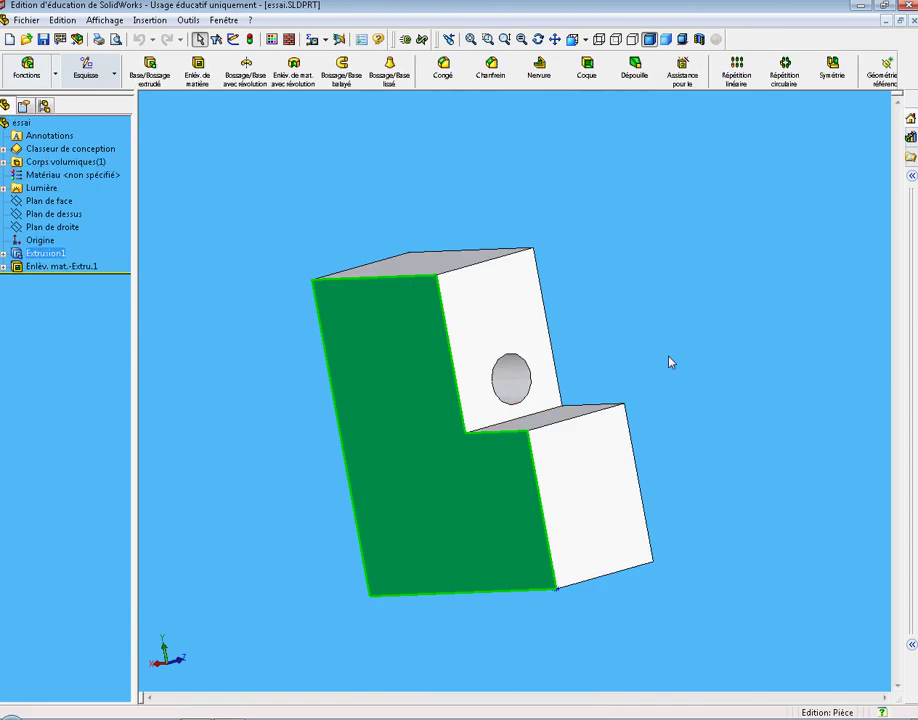